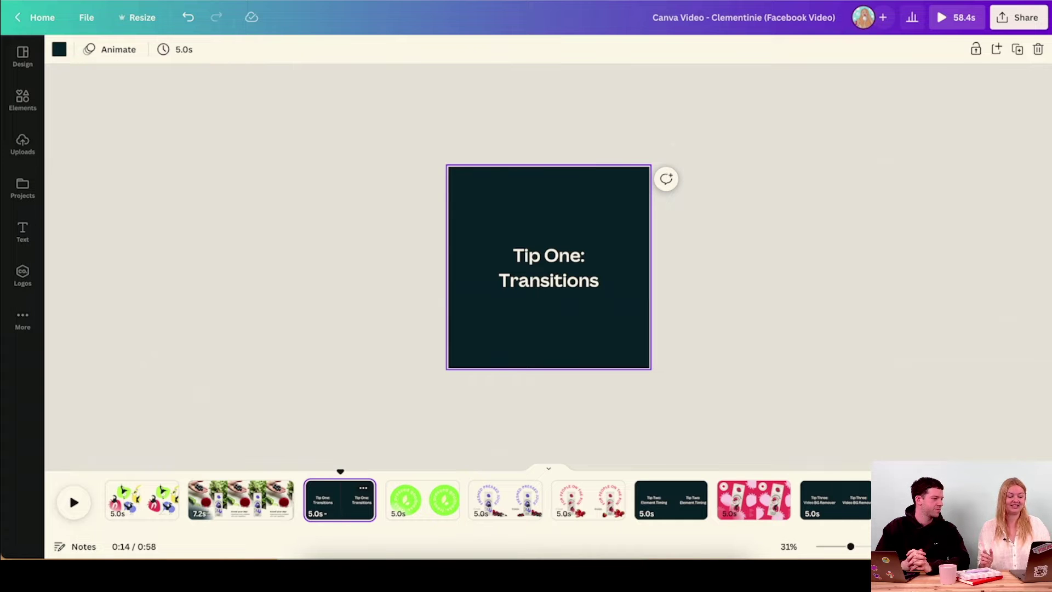
Select the green badge page and open the transition options between it and the mixed berry page.
left_click(439, 496)
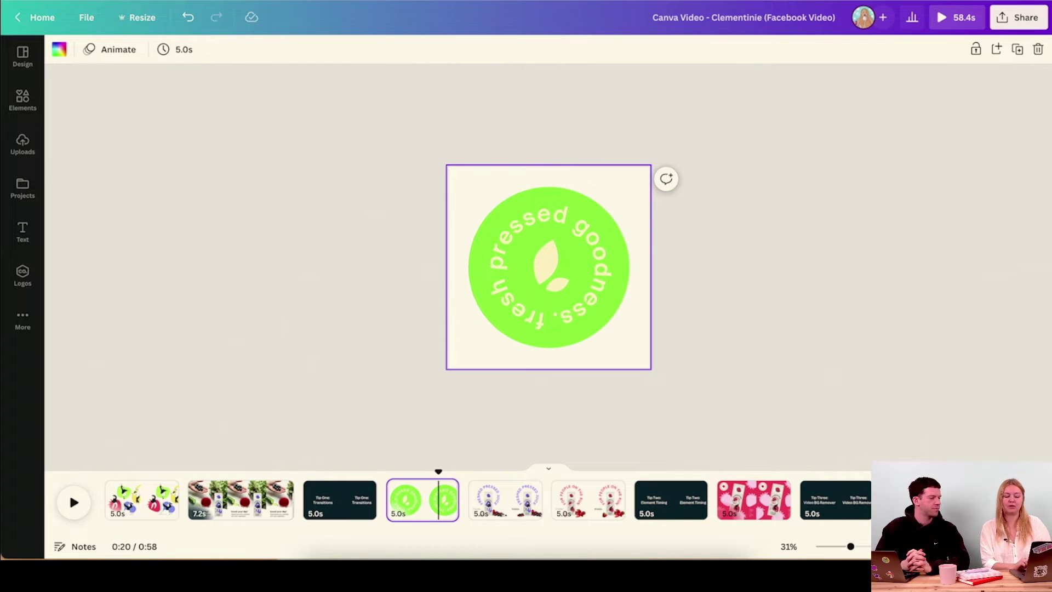
scroll(549, 268, "up", 5)
left_click(496, 219)
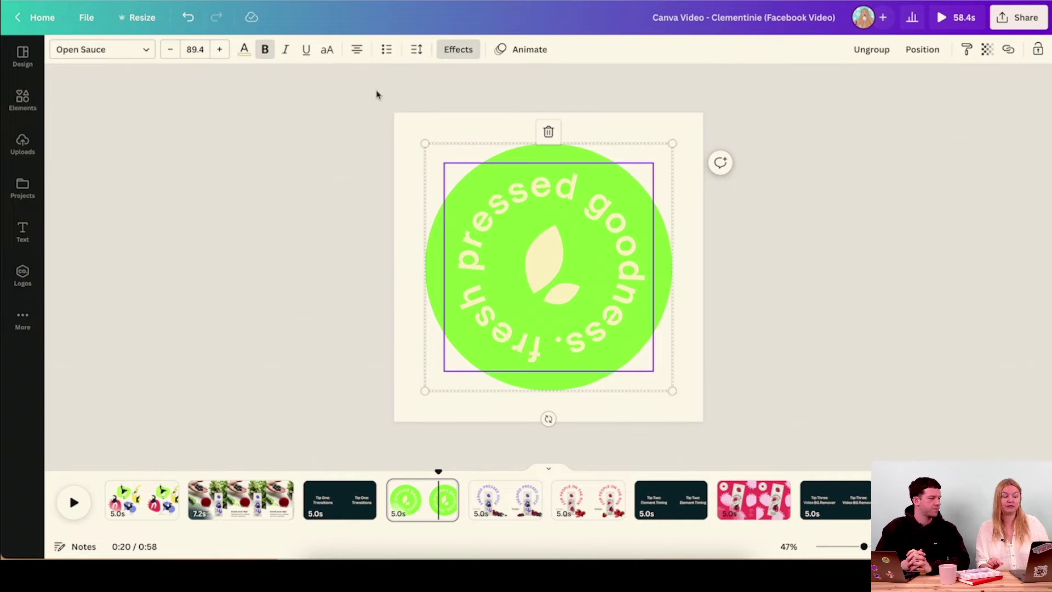
left_click(522, 50)
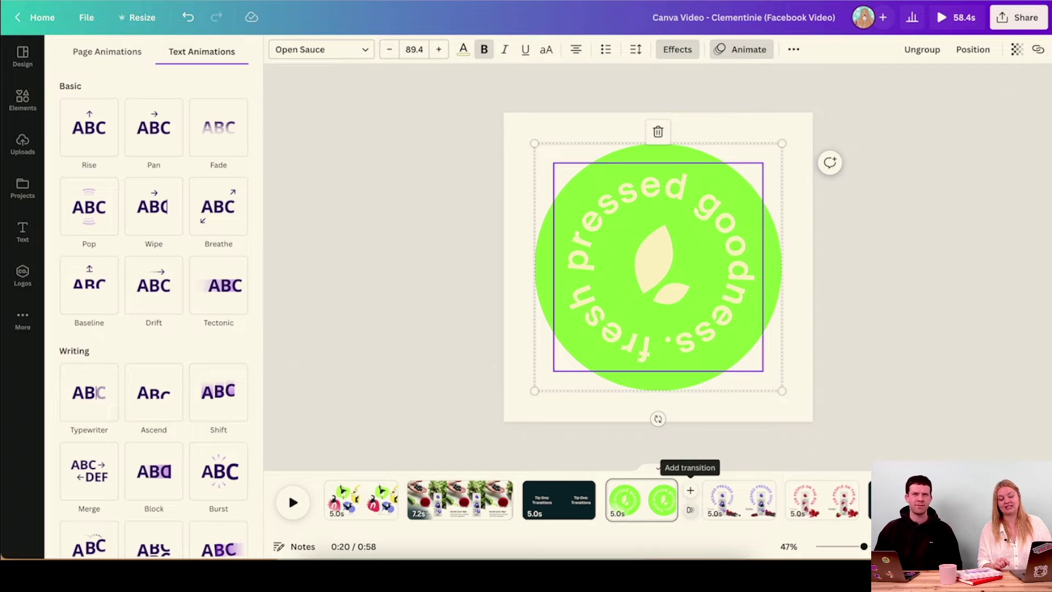
left_click(690, 509)
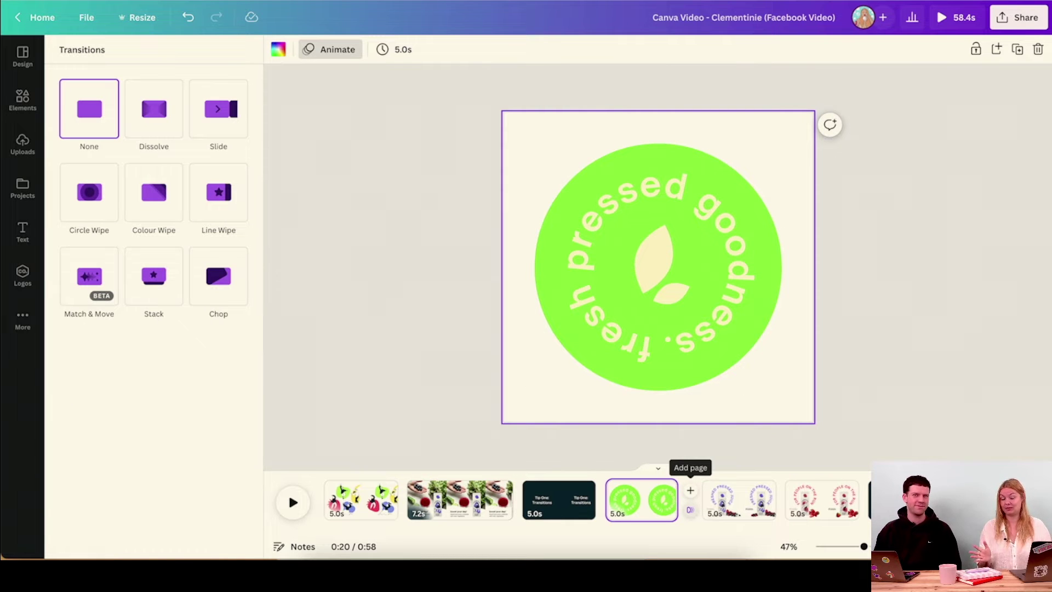
Duplicate the green "fresh pressed goodness" badge page and go back to the first copy.
left_click(631, 500)
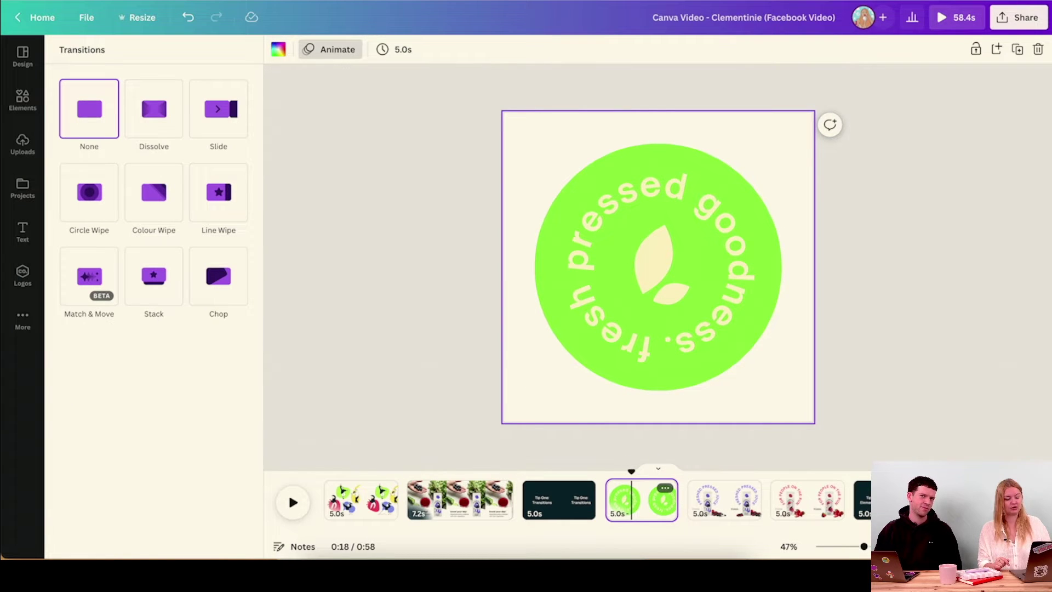
key("ctrl+d")
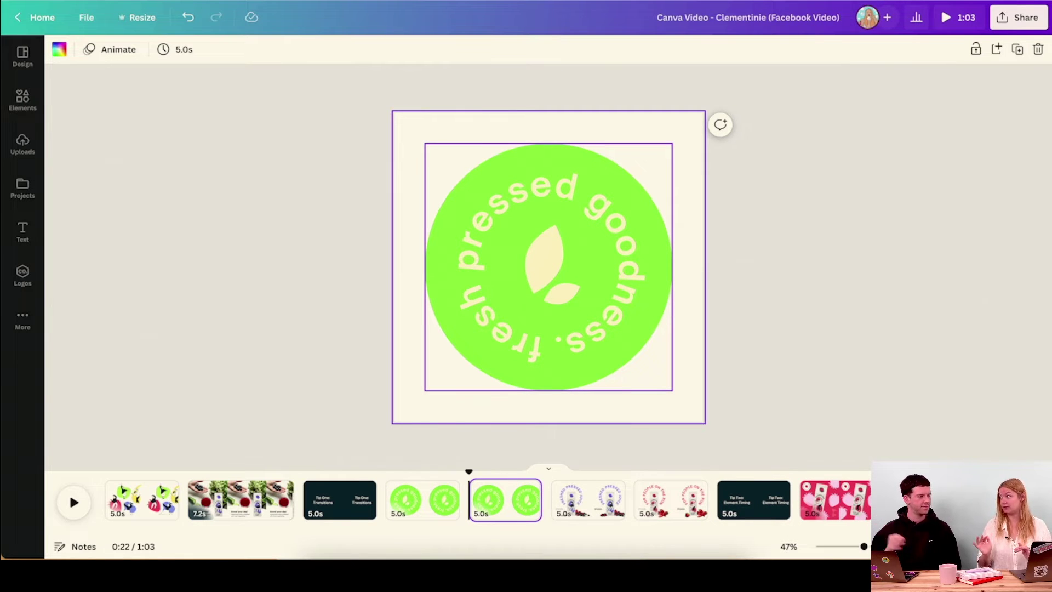
left_click(424, 500)
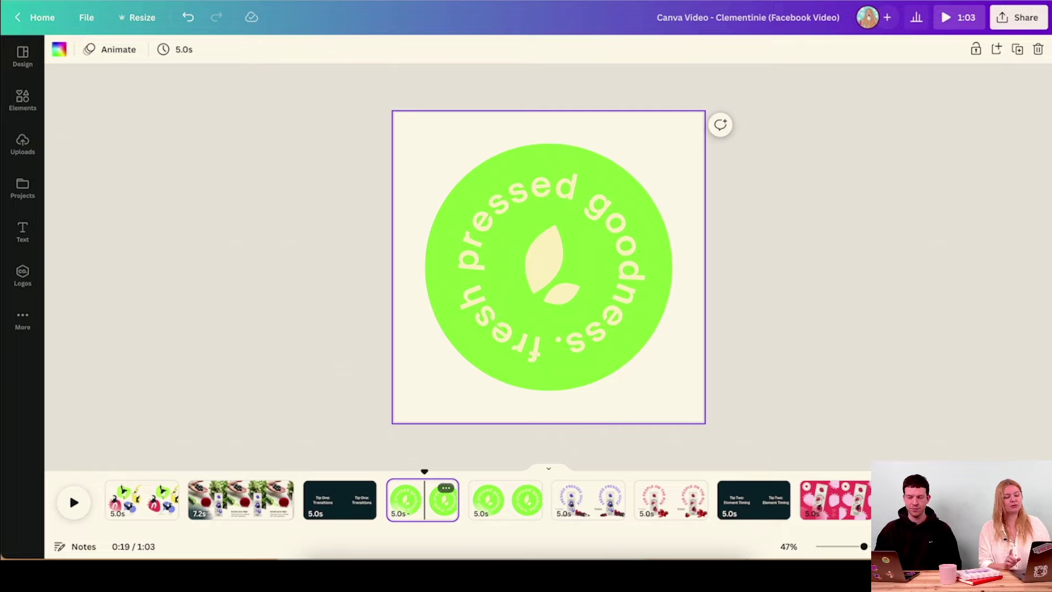
Enlarge the grouped badge on the first copy and centre it, so green fills the page and the circular text falls outside.
left_click(630, 351)
left_click_drag(672, 389, 548, 371)
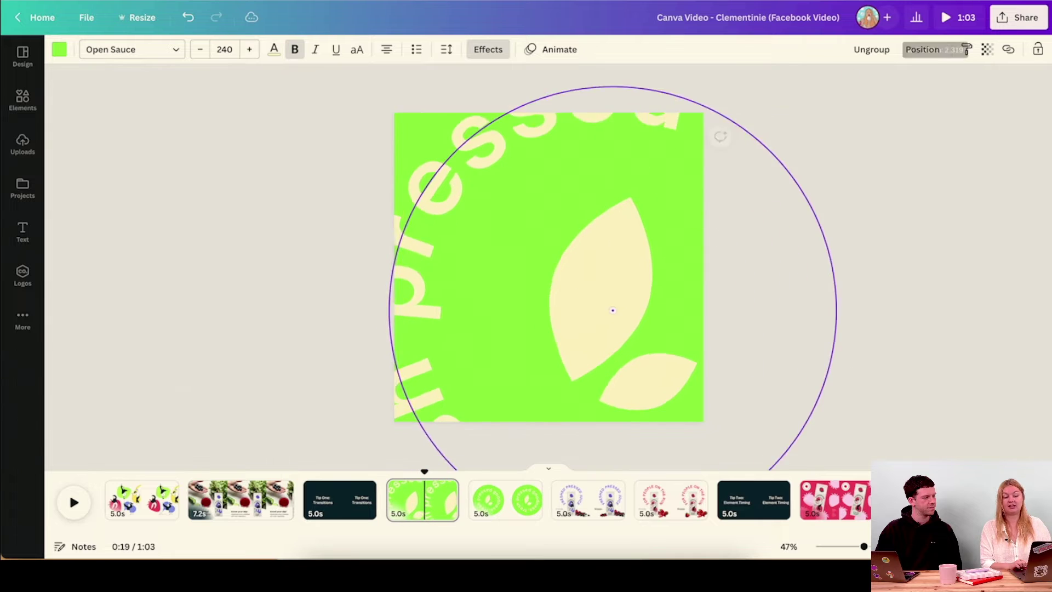
left_click_drag(613, 310, 549, 267)
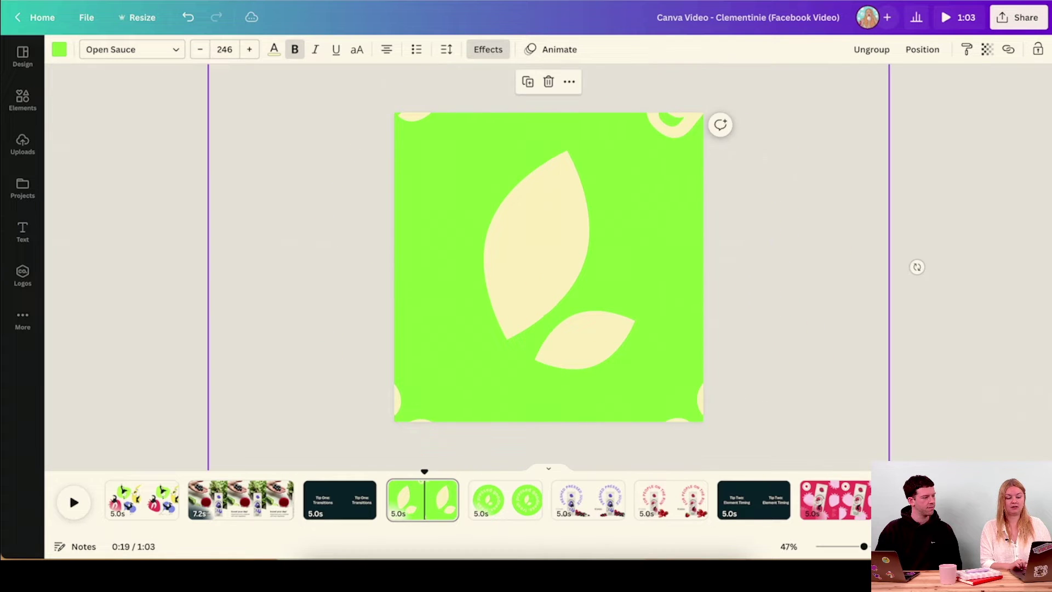
scroll(548, 267, "down", 3)
left_click_drag(733, 451, 784, 502)
left_click_drag(573, 292, 549, 267)
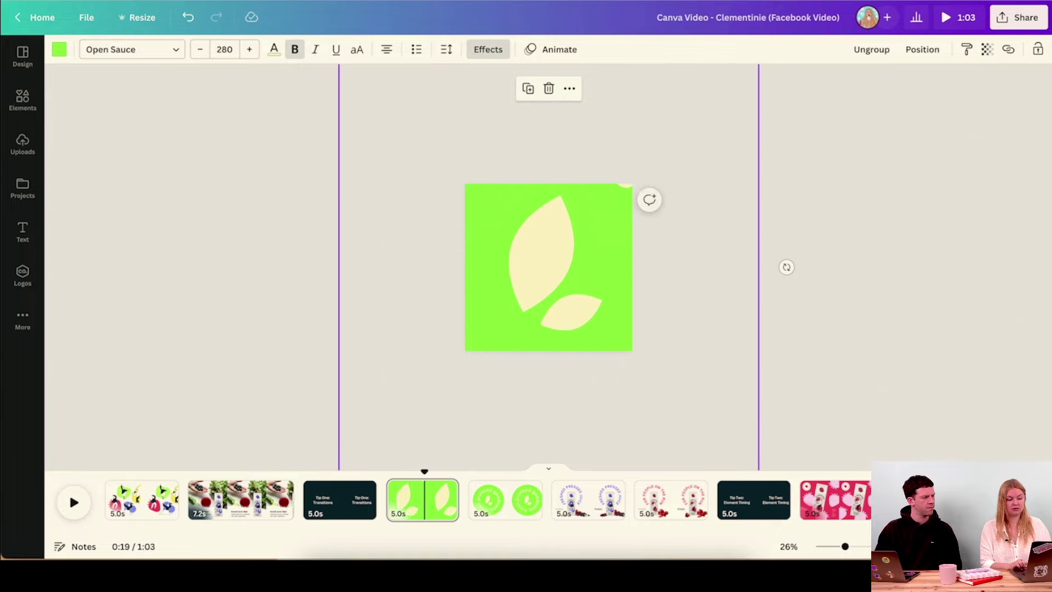
scroll(548, 267, "down", 1)
left_click_drag(759, 463, 820, 525)
left_click_drag(579, 284, 554, 253)
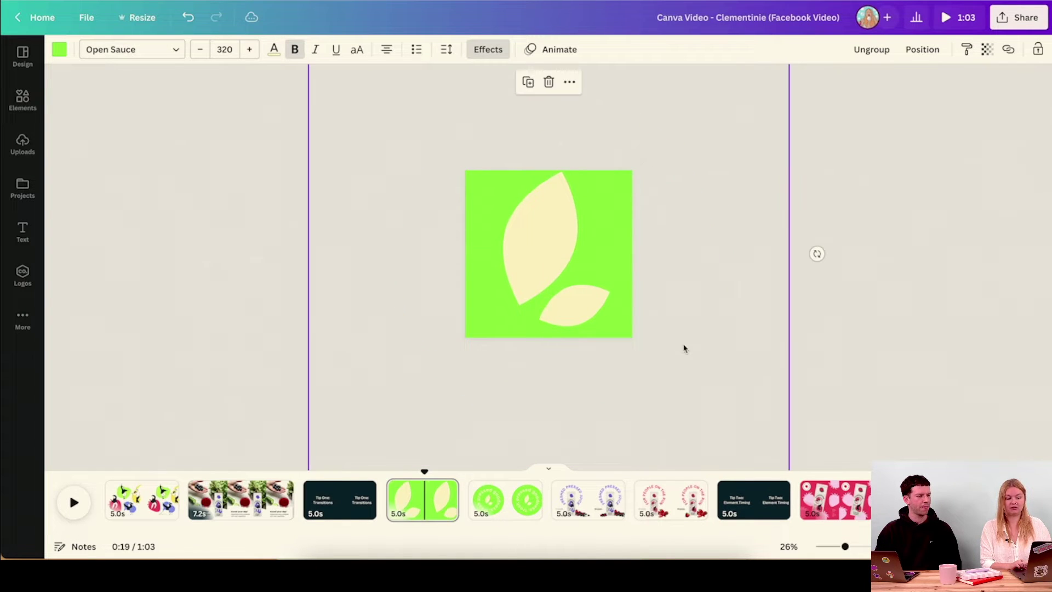
Set the transparency of both leaves to 0 and rotate the enlarged badge group about 90° clockwise.
left_click(560, 239)
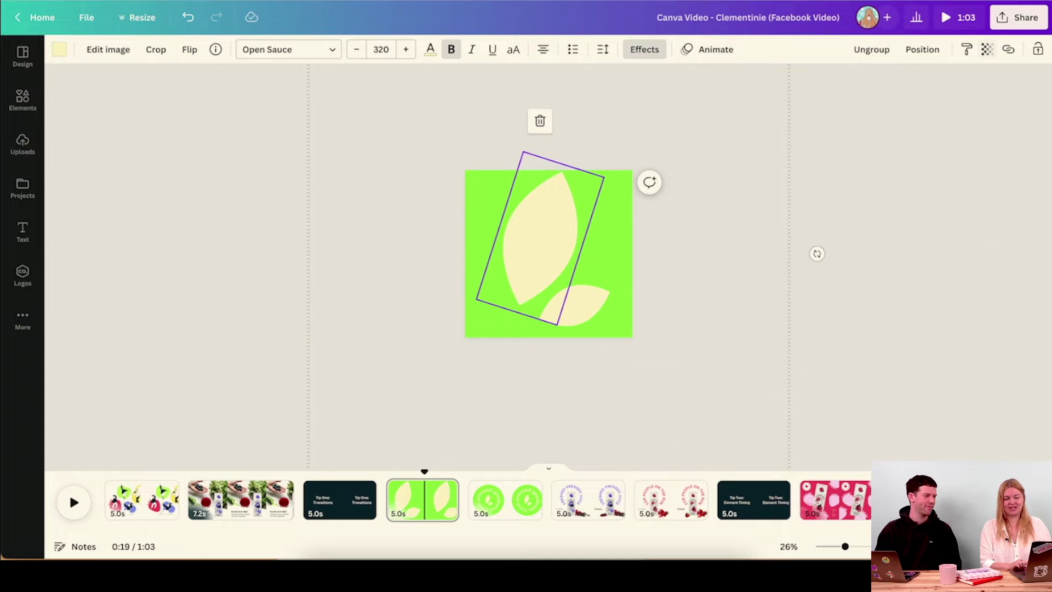
left_click(987, 50)
left_click_drag(983, 98, 860, 98)
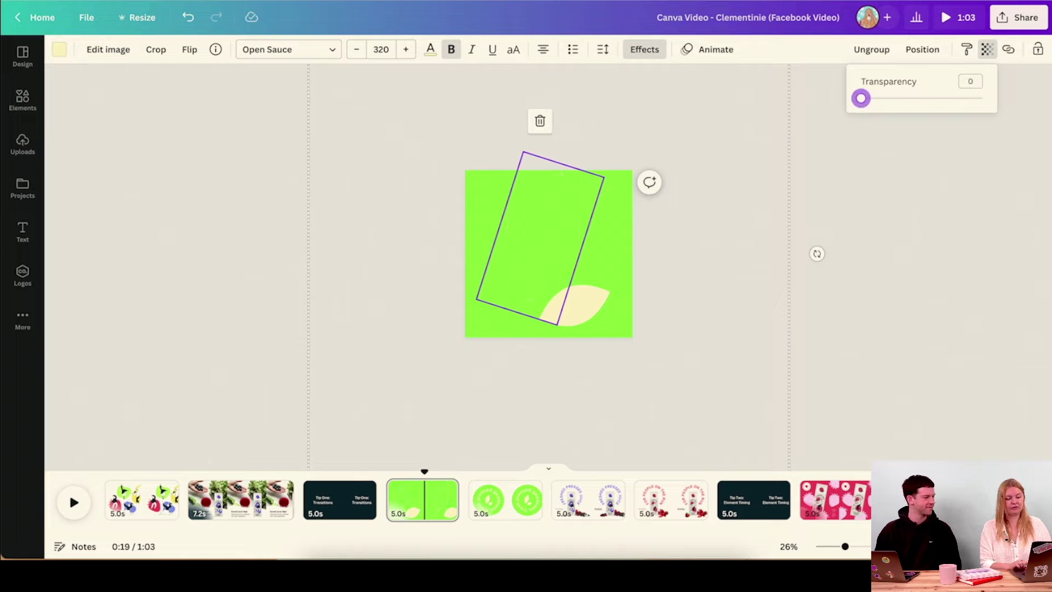
left_click(574, 305)
left_click(987, 49)
left_click_drag(983, 98, 861, 98)
left_click_drag(817, 253, 548, 442)
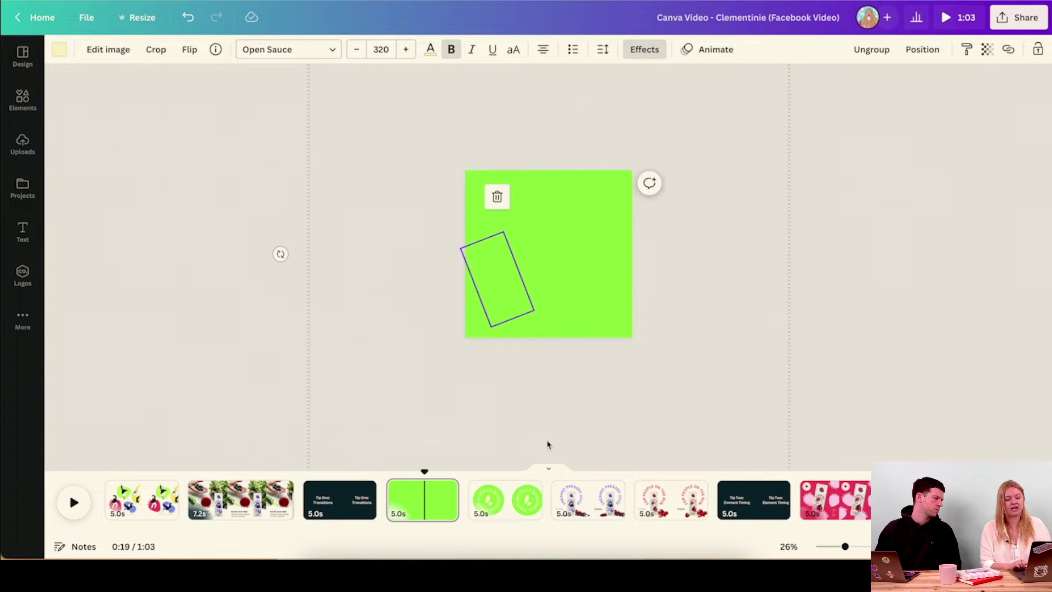
left_click(547, 442)
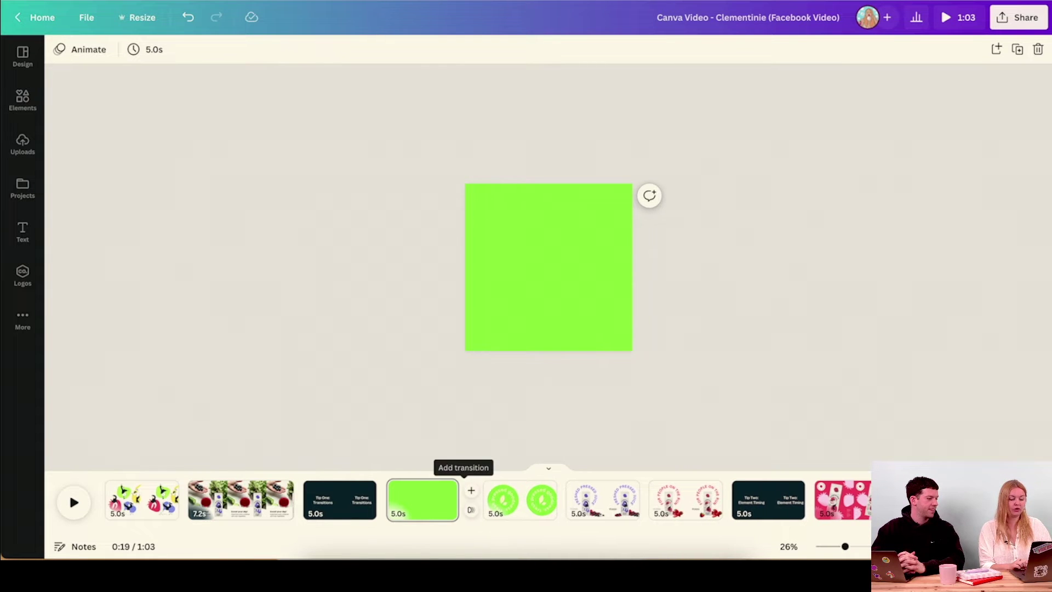
Add a Match & Move transition with a 1-second duration between the plain green page and the badge page.
left_click(470, 511)
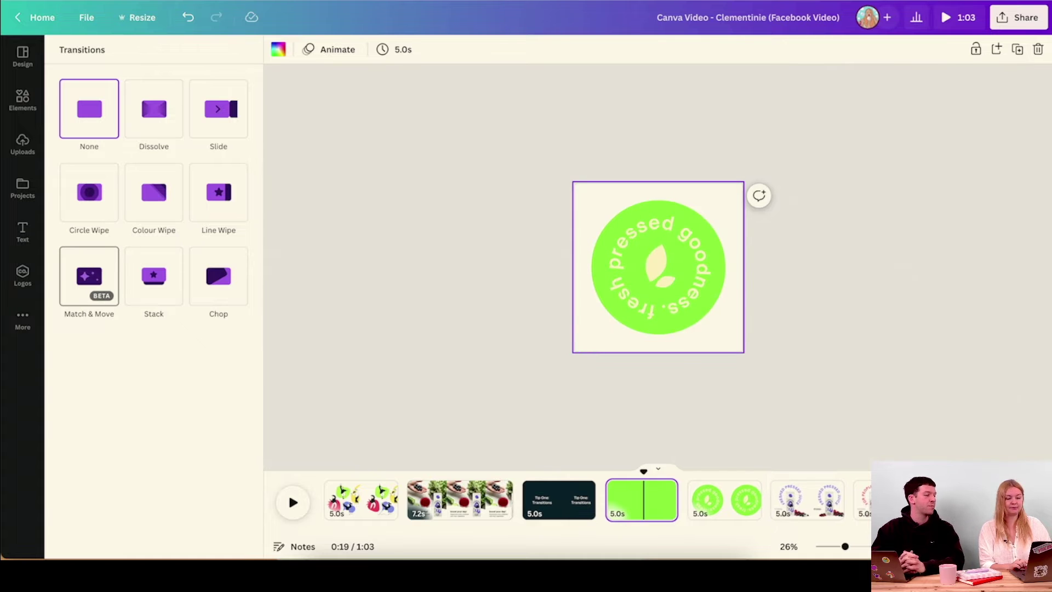
left_click(89, 275)
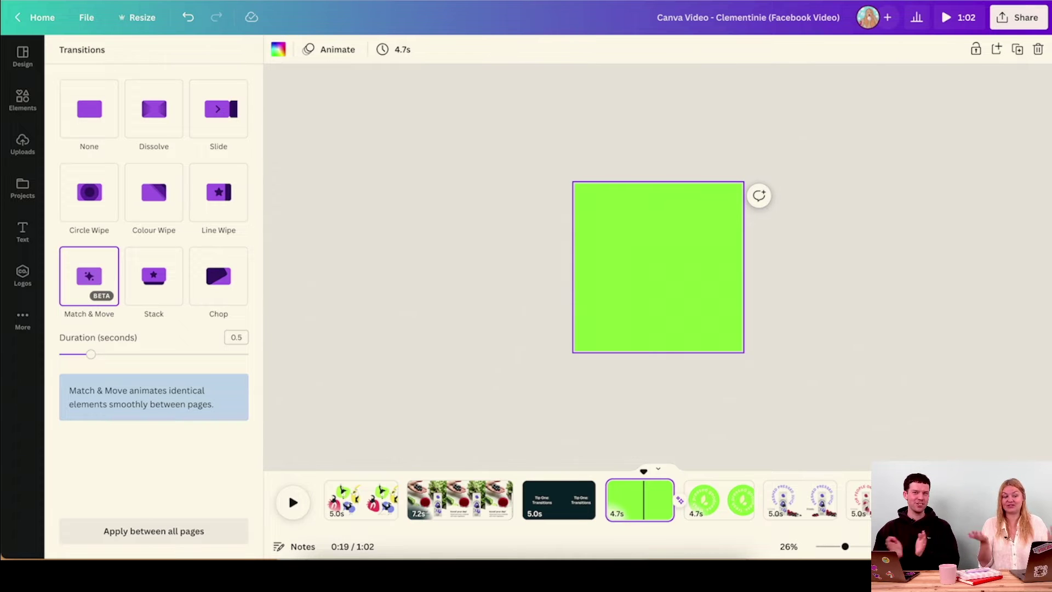
left_click(236, 337)
type("1")
key("Return")
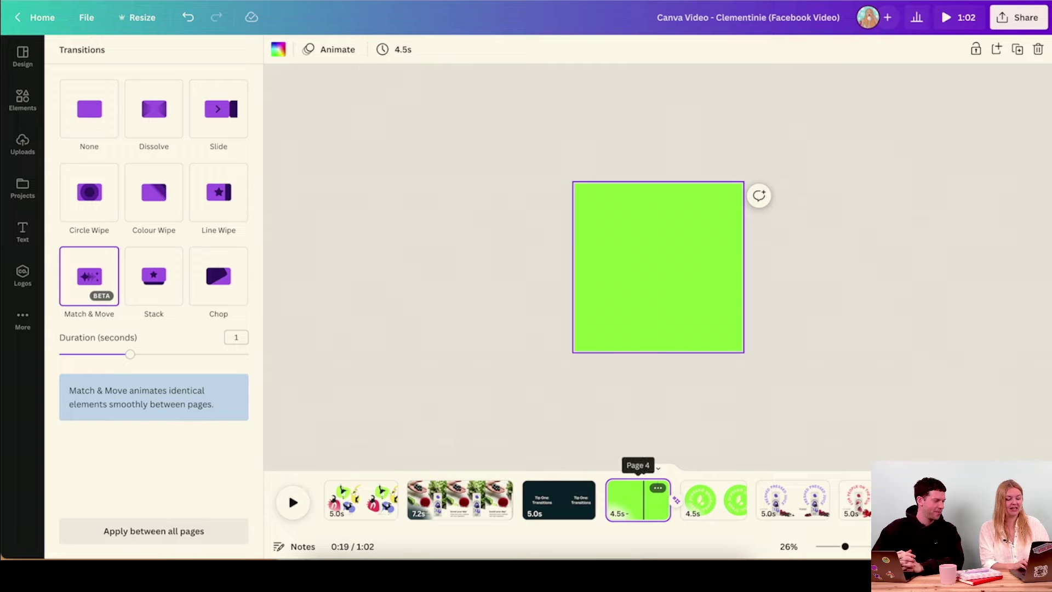
Set the plain green page's timing to 1.1 seconds.
left_click(397, 50)
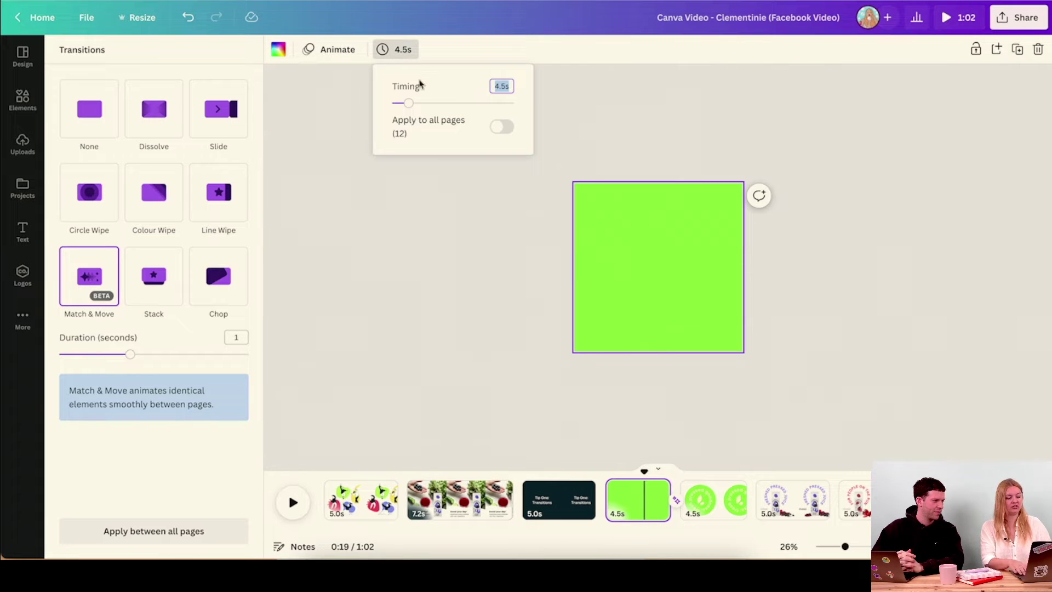
type("1.1")
key("Return")
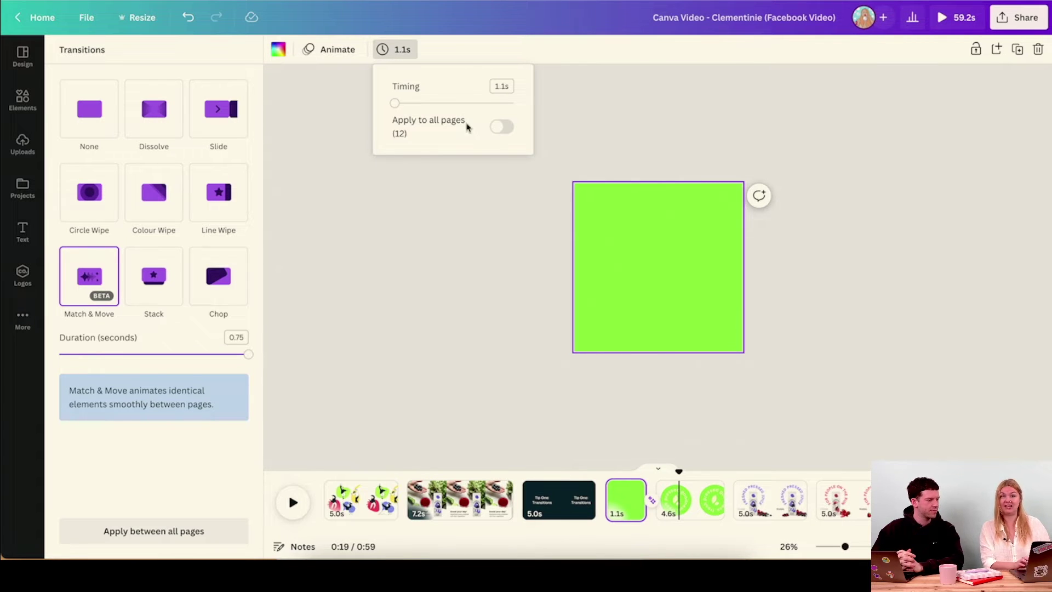
Play the video from the plain green page to preview the Match & Move transition into the badge page.
left_click(622, 482)
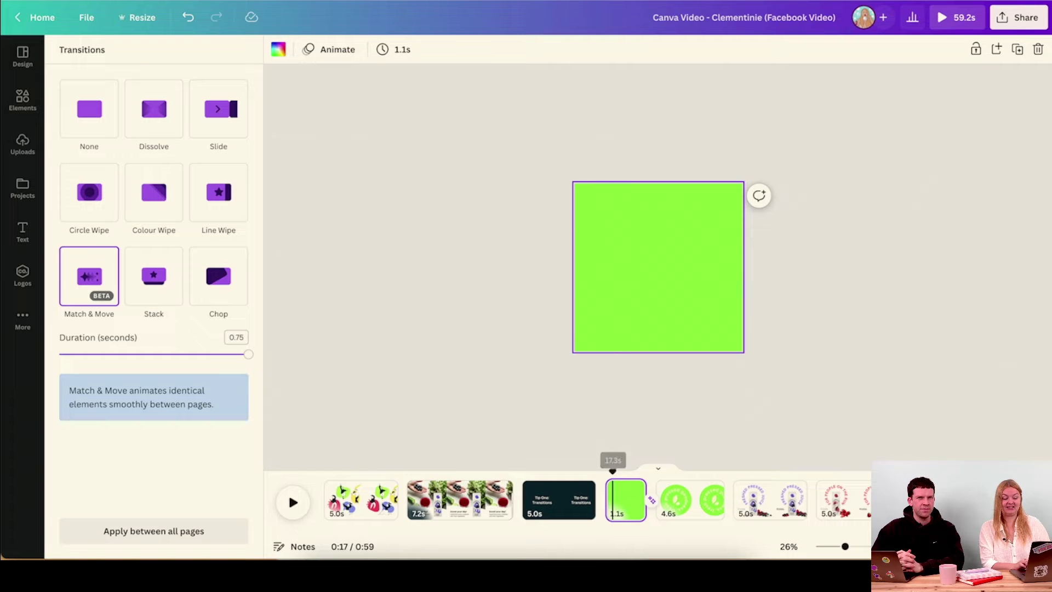
left_click(293, 503)
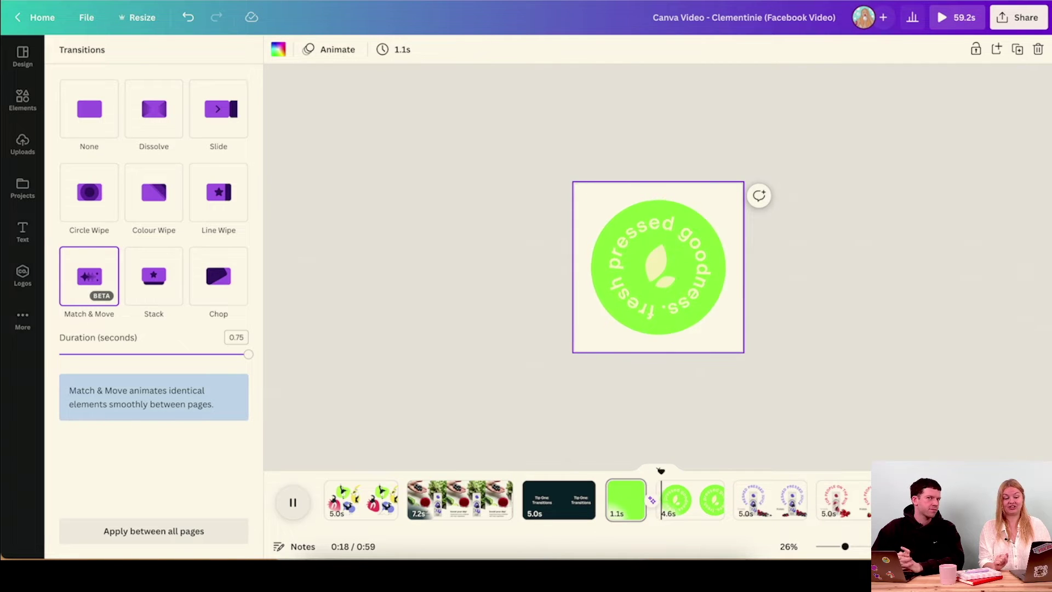
left_click(293, 502)
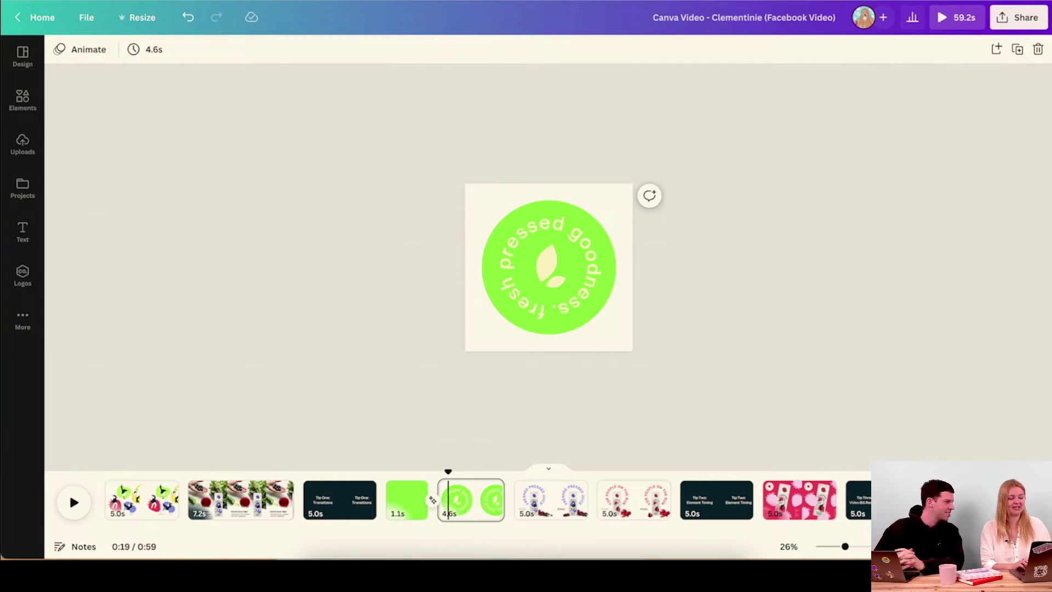
Preview the Tectonic element animation on the green badge group, leaving it unapplied.
left_click(515, 219)
left_click(547, 50)
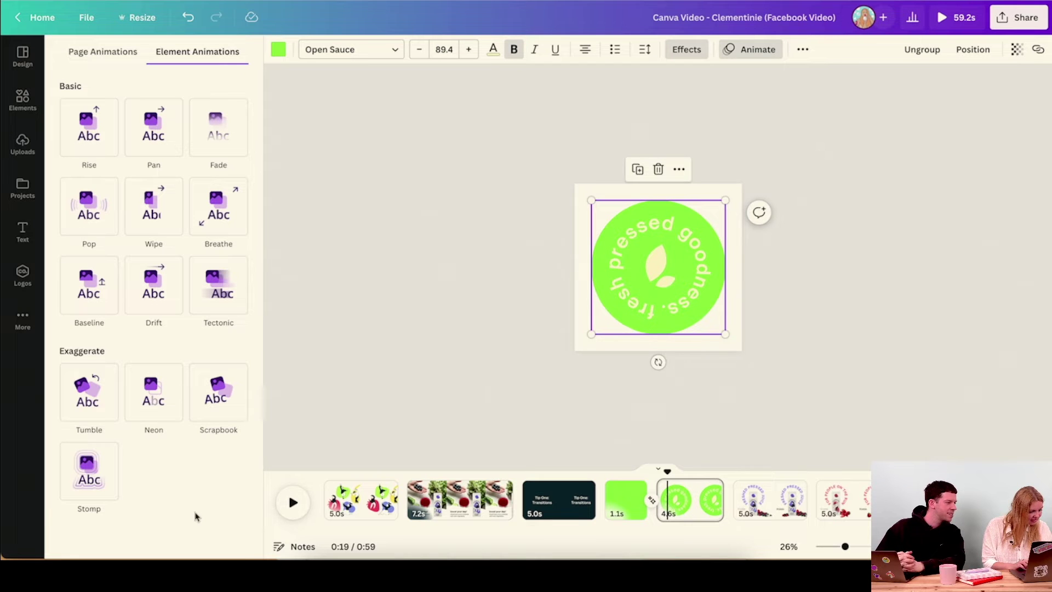
left_click(218, 285)
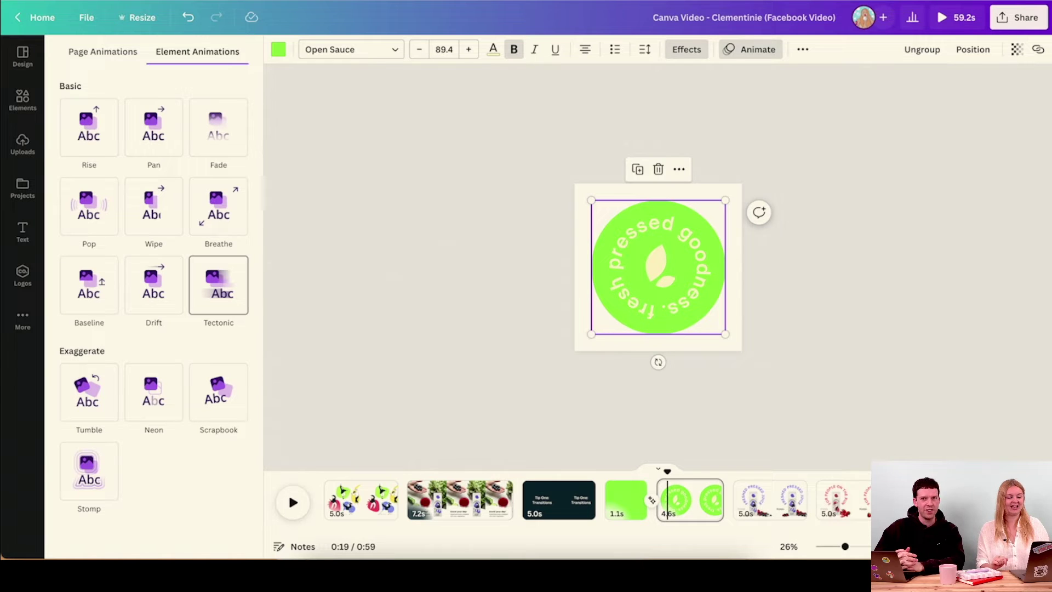
key("Escape")
key("Escape")
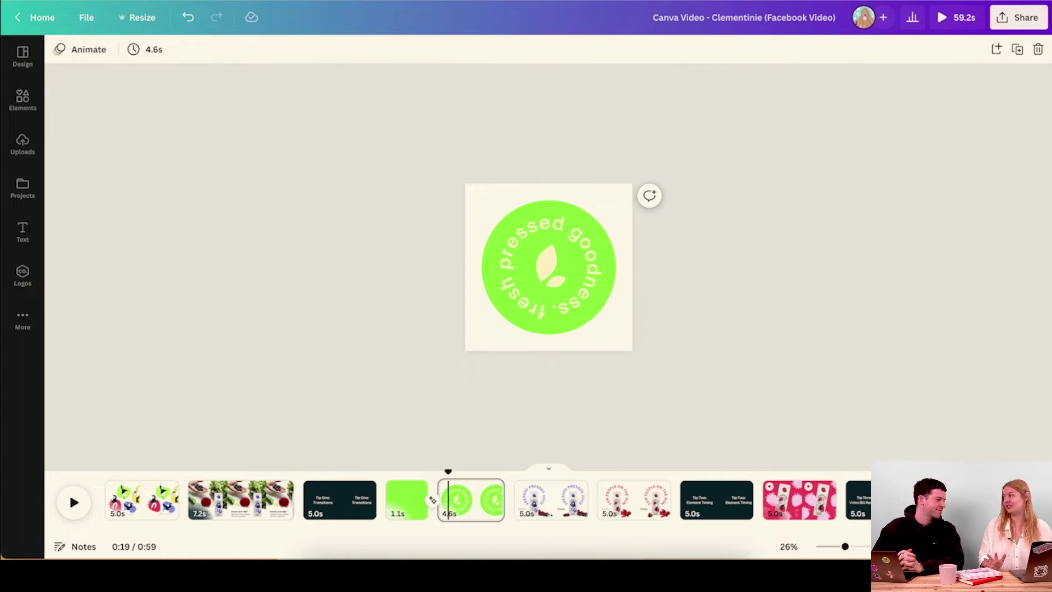
Add a Colour Wipe transition between the mixed berry and strawberry juice pages, with its direction set to rightward.
mouse_move(469, 471)
left_mouse_down()
mouse_move(412, 470)
mouse_move(477, 472)
left_mouse_up()
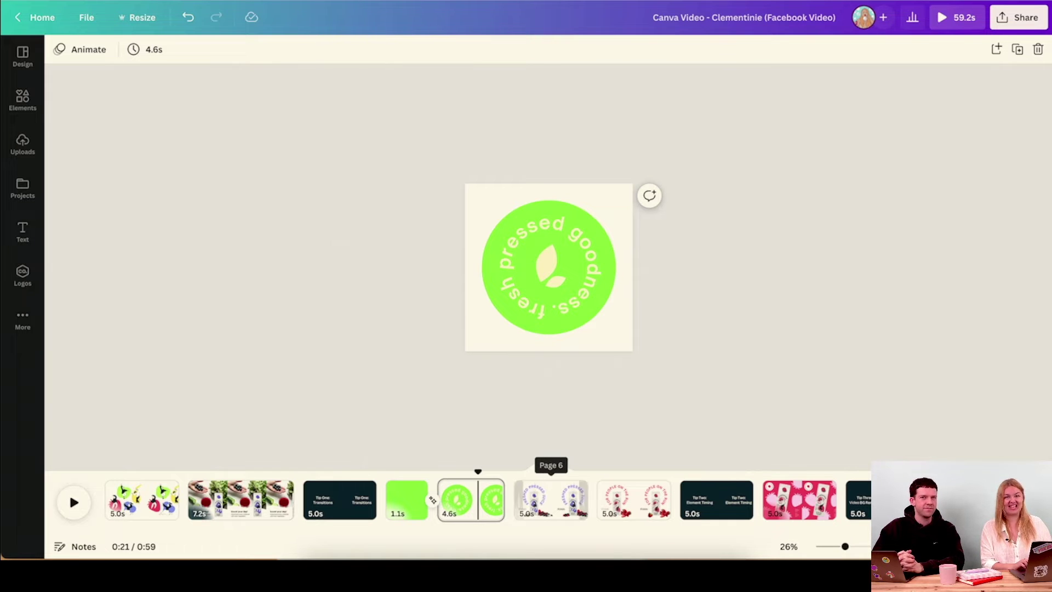
left_click_drag(478, 472, 562, 472)
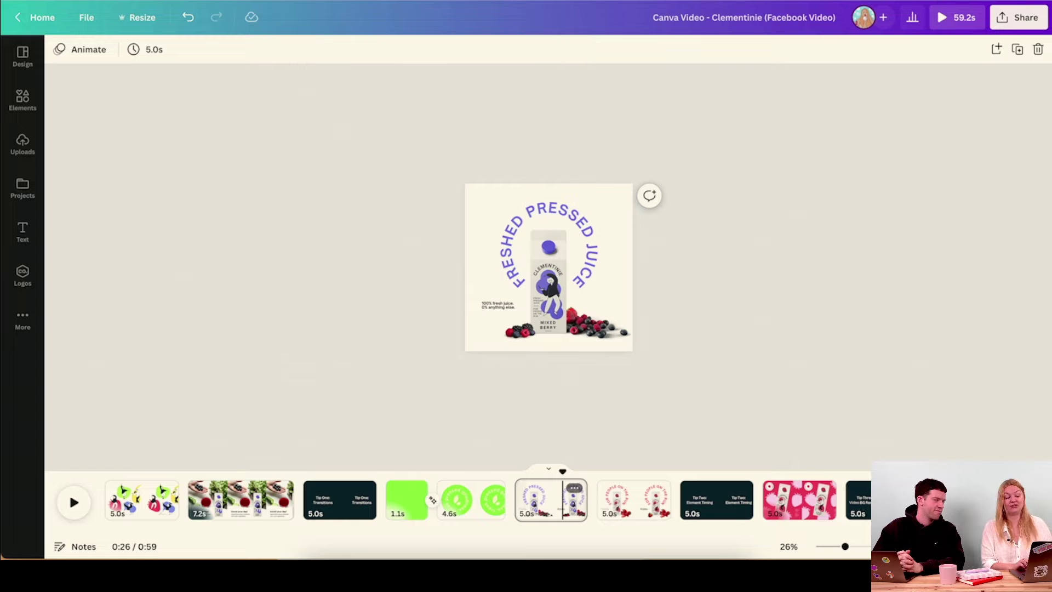
left_click_drag(563, 471, 635, 471)
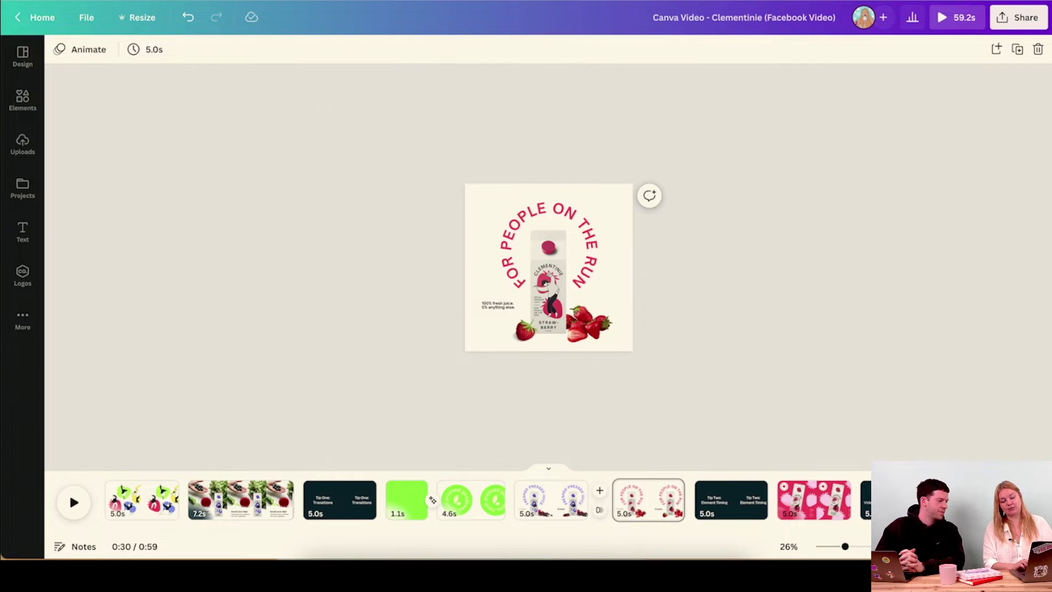
left_click(594, 500)
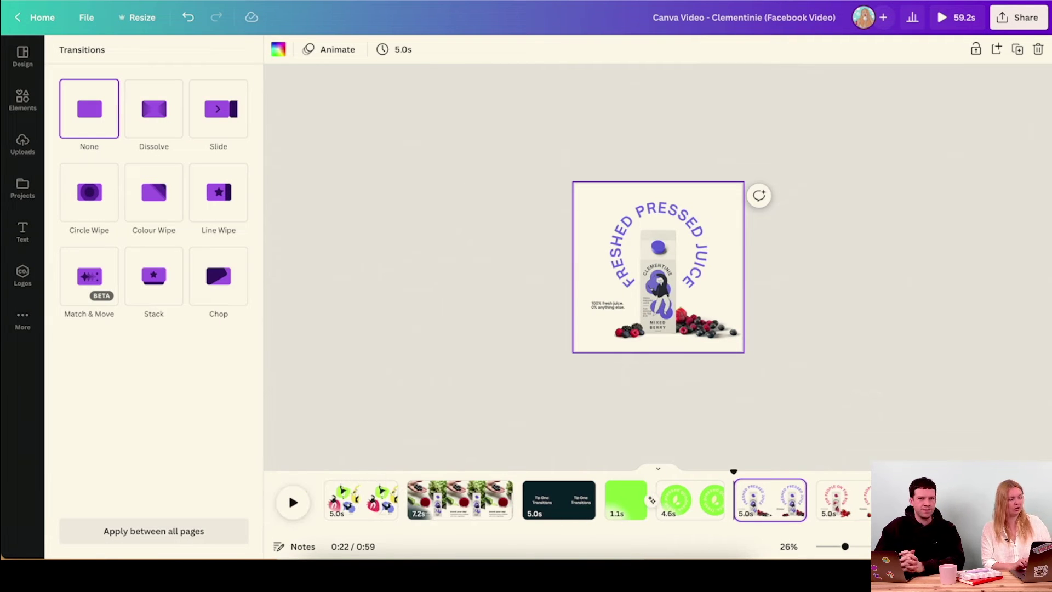
left_click(153, 188)
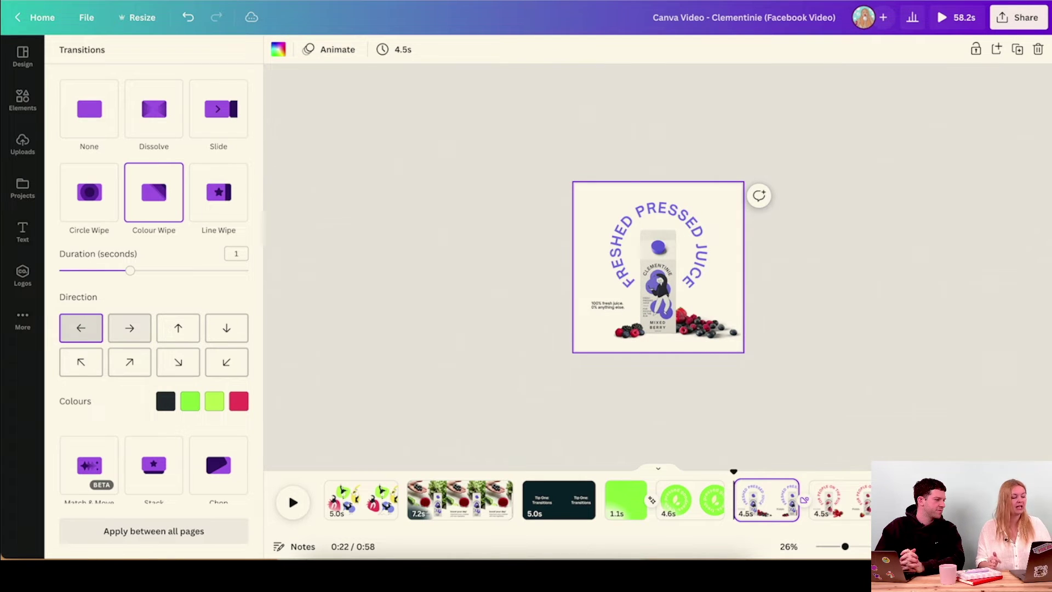
left_click(129, 328)
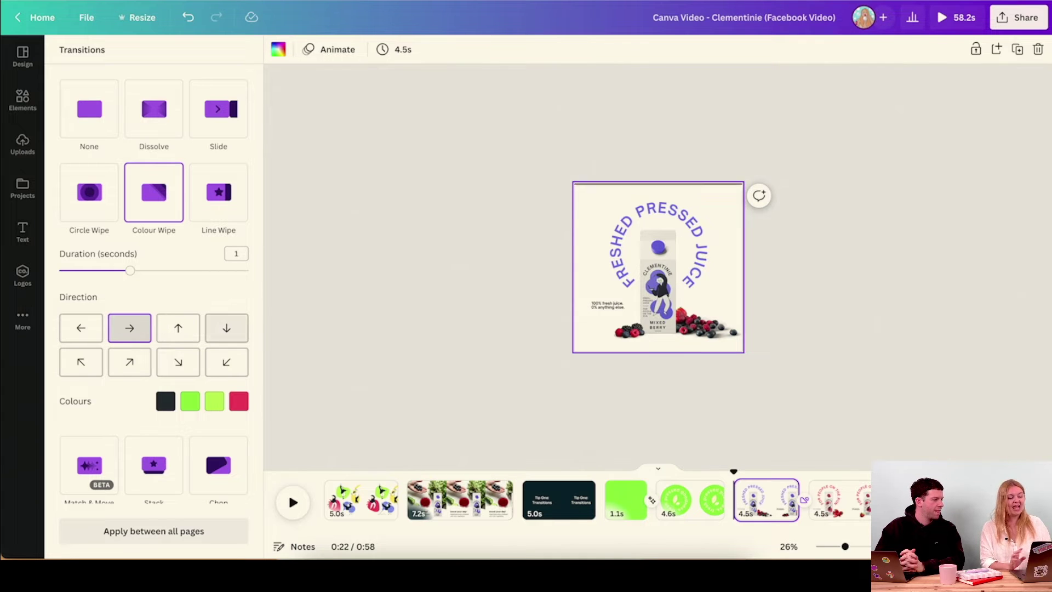
Set the Colour Wipe's first colour to purple and its second colour to bright green from the colour palette.
left_click(166, 401)
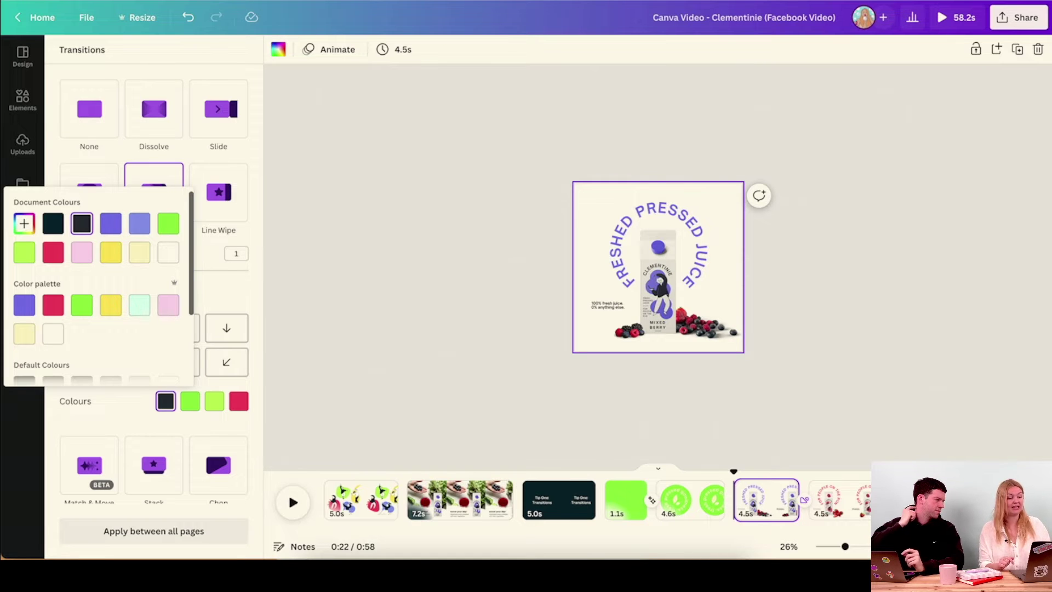
left_click(24, 304)
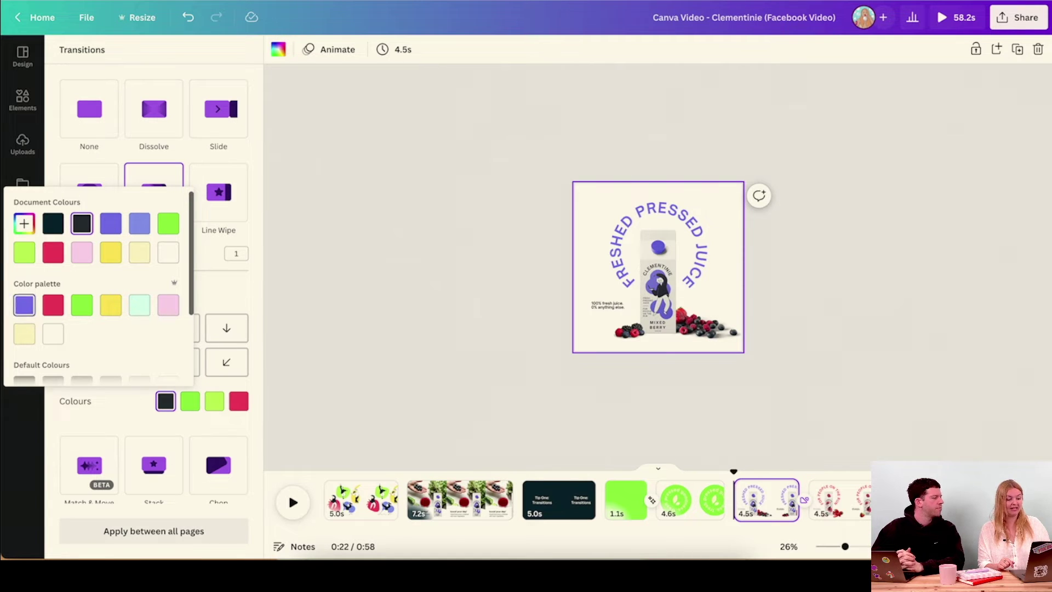
left_click(189, 402)
left_click(87, 305)
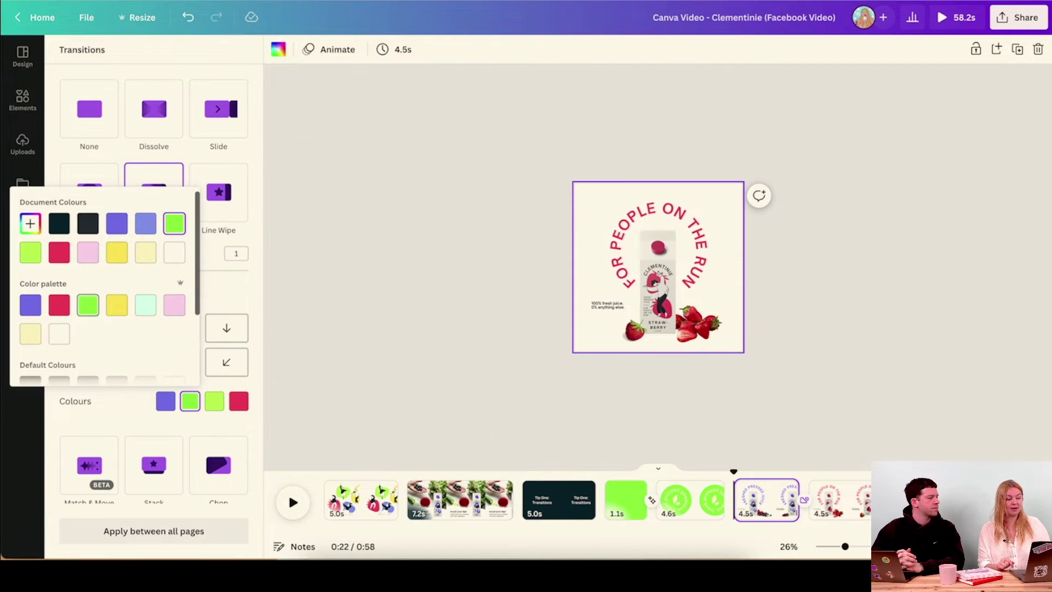
Set the Colour Wipe's third colour to yellow and its fourth colour to red from the colour palette.
left_click(214, 401)
left_click(141, 305)
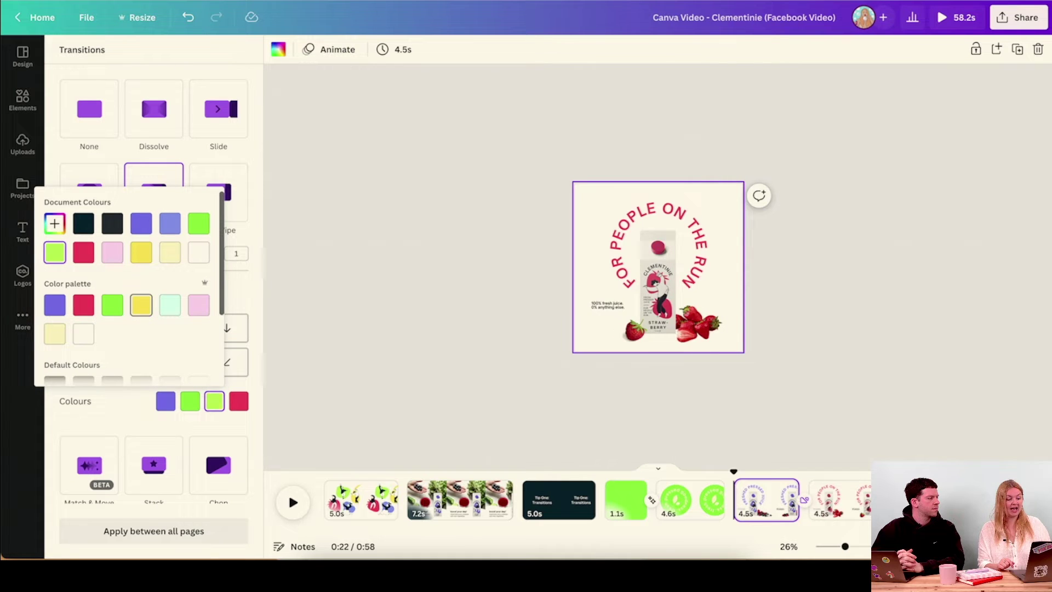
left_click(239, 401)
left_click(108, 305)
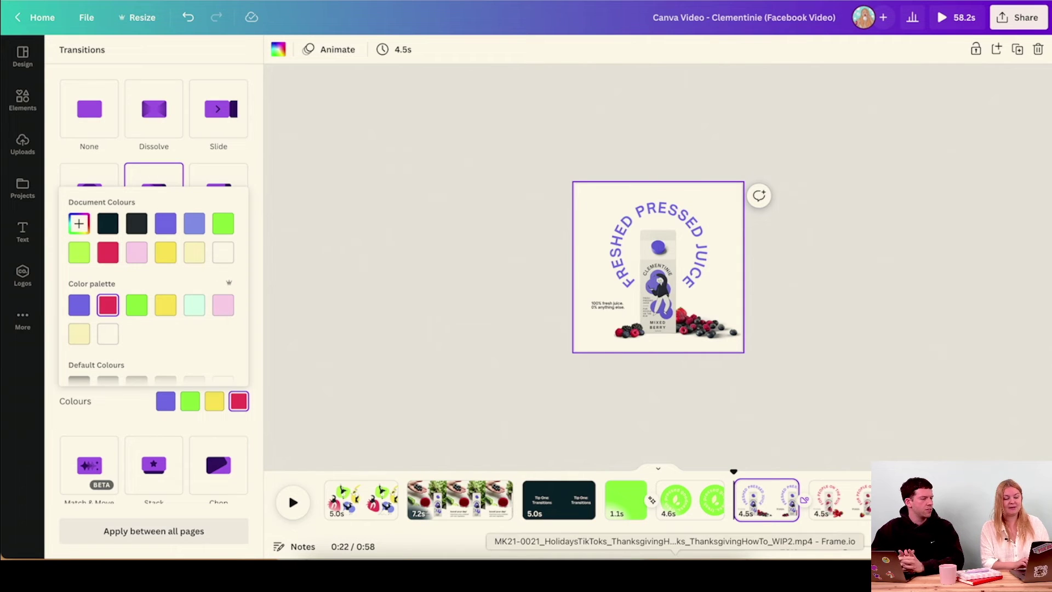
Play the video from the mixed berry page to preview the Colour Wipe into the strawberry page.
left_click(741, 499)
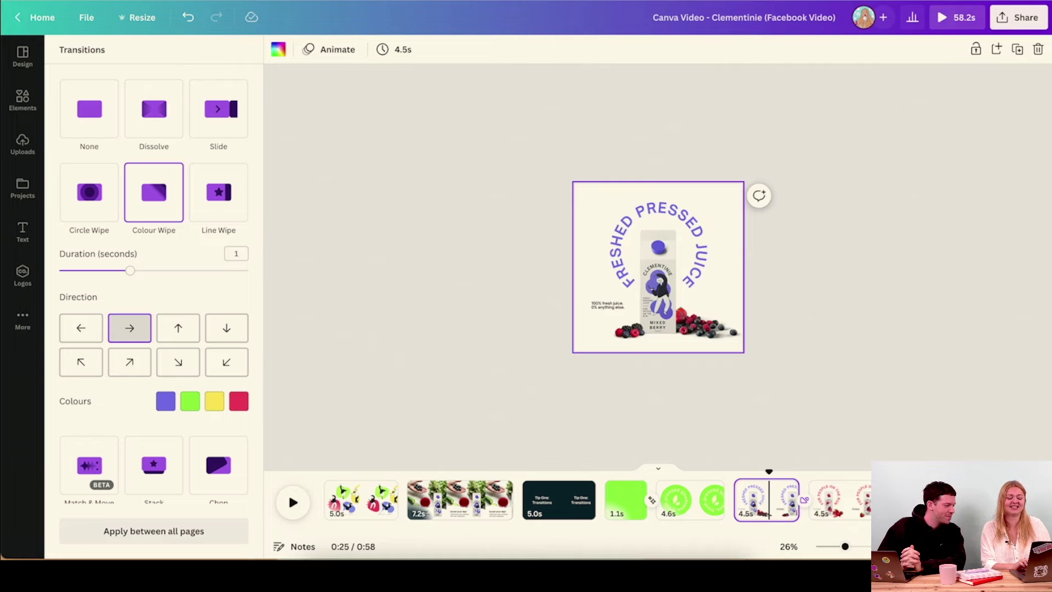
key("ctrl+0")
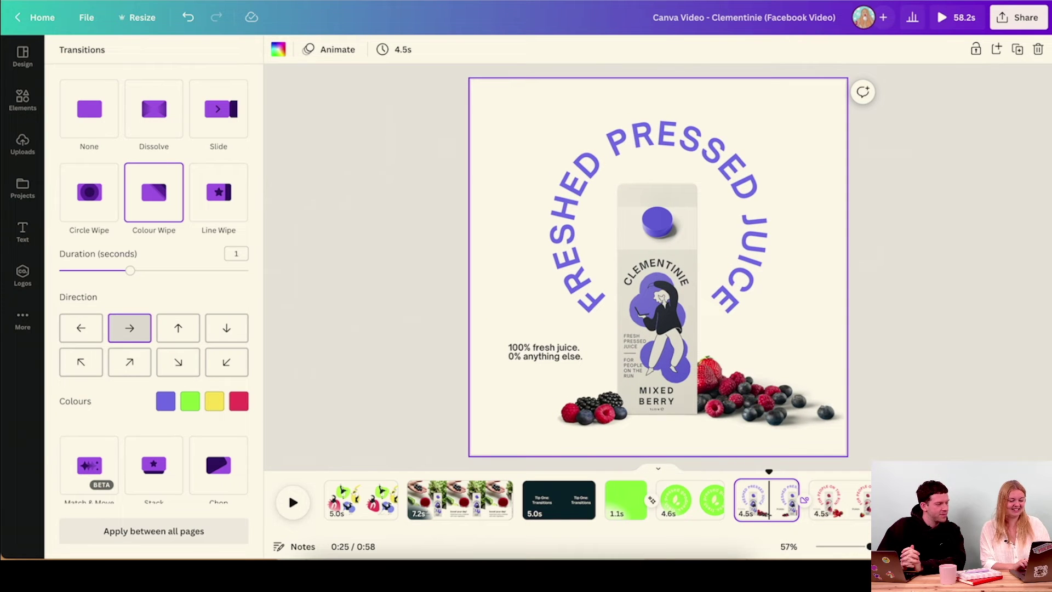
left_click(288, 493)
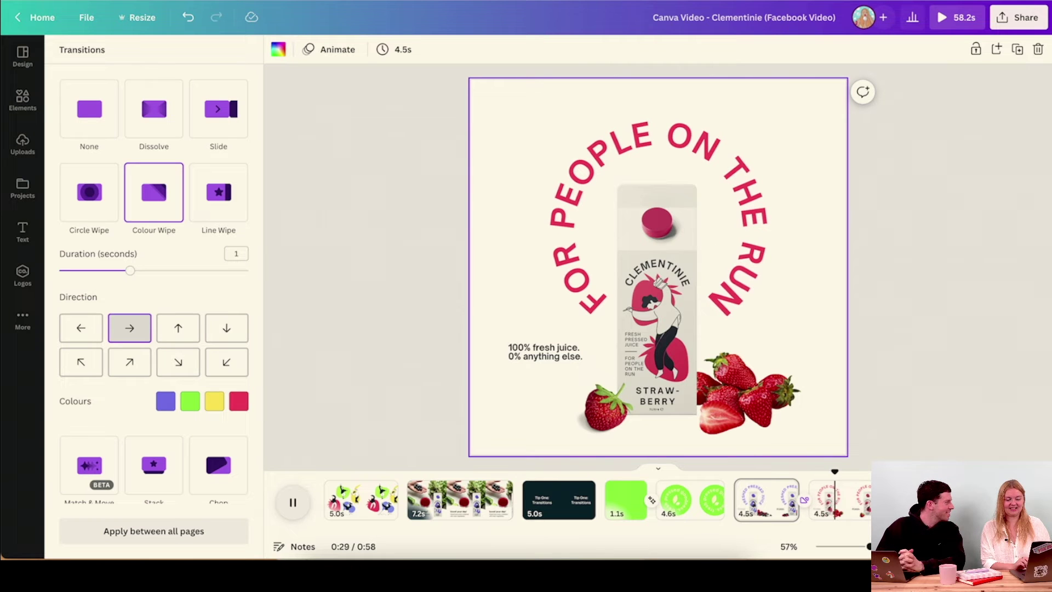
left_click(292, 503)
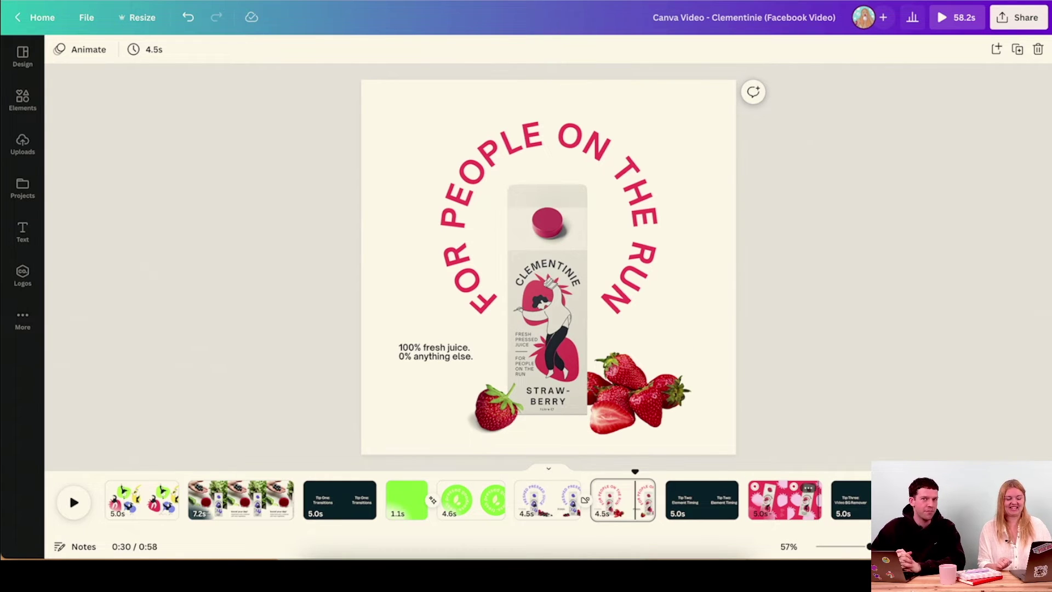
Go past the Tip Two title to the red strawberry page and check the animations on the pink strawberries and juice carton.
left_click(702, 500)
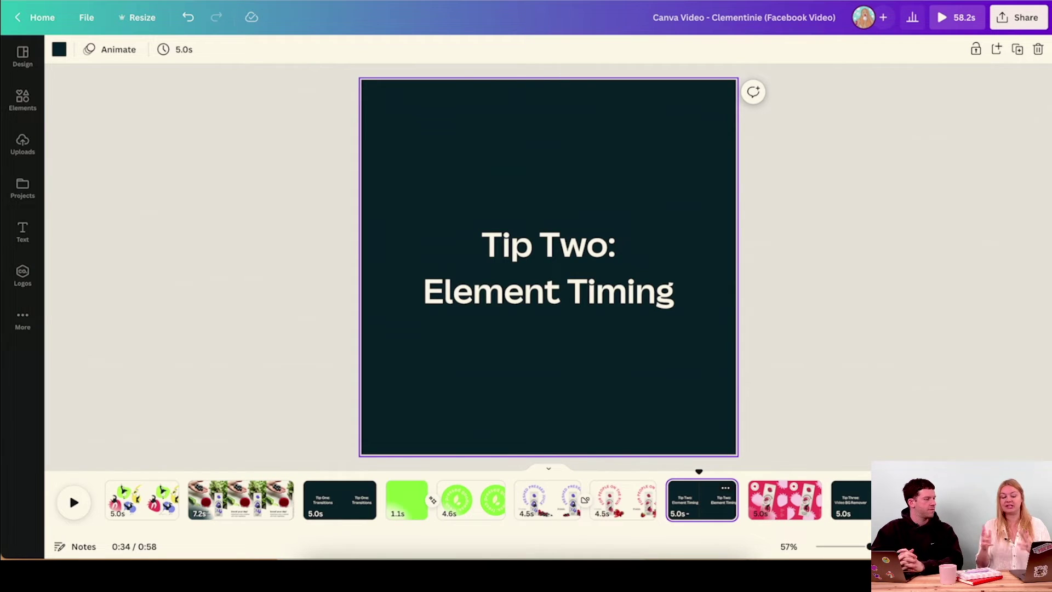
left_click(771, 498)
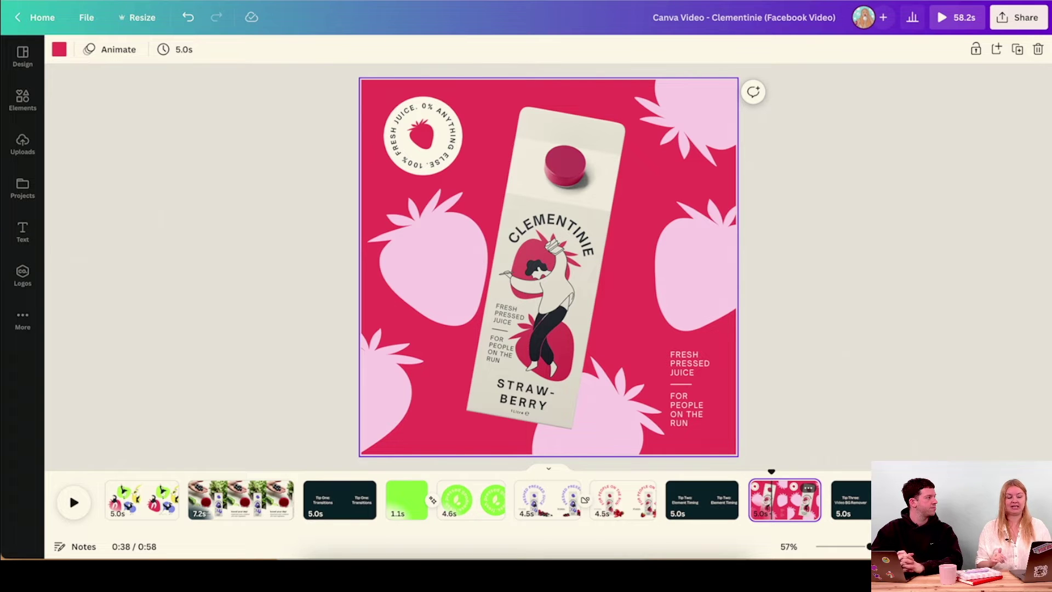
left_click(686, 106)
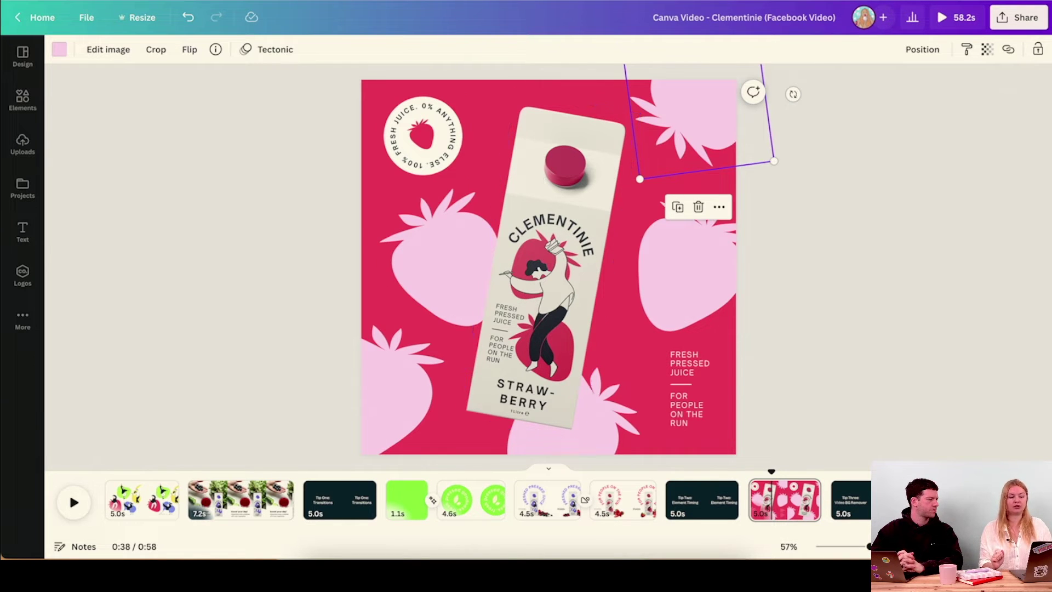
left_click(543, 176)
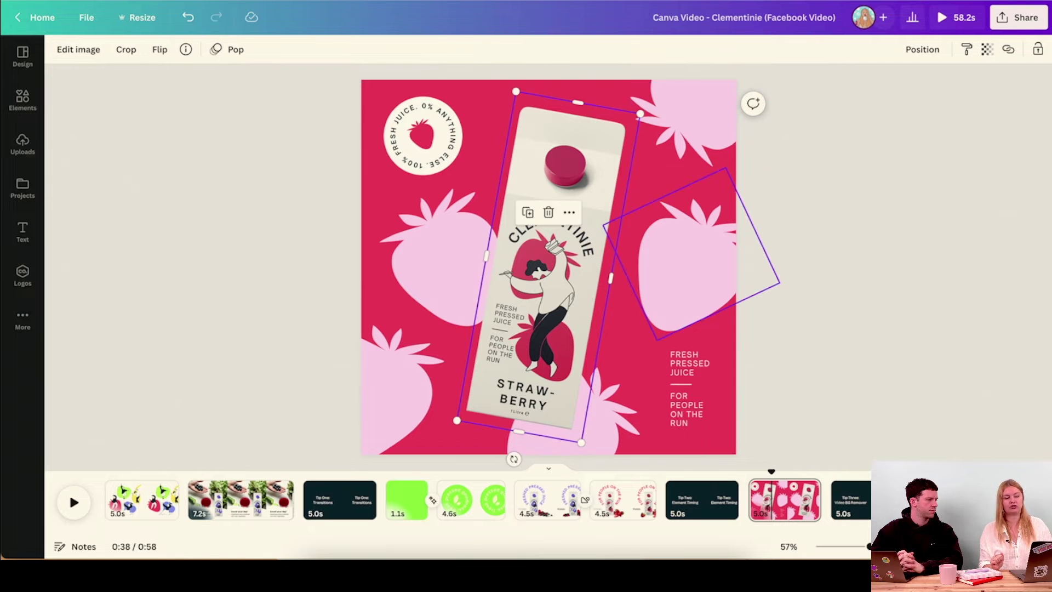
left_click(688, 258)
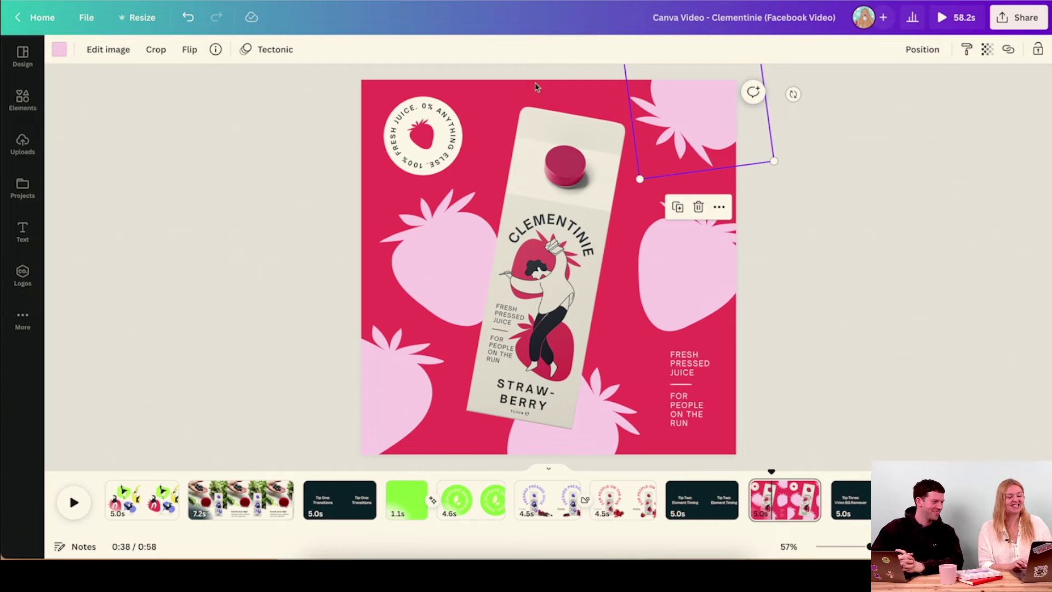
Show the juice carton's element timing, trim its start so it appears partway into the page, and scrub through the reveal.
left_click(526, 296)
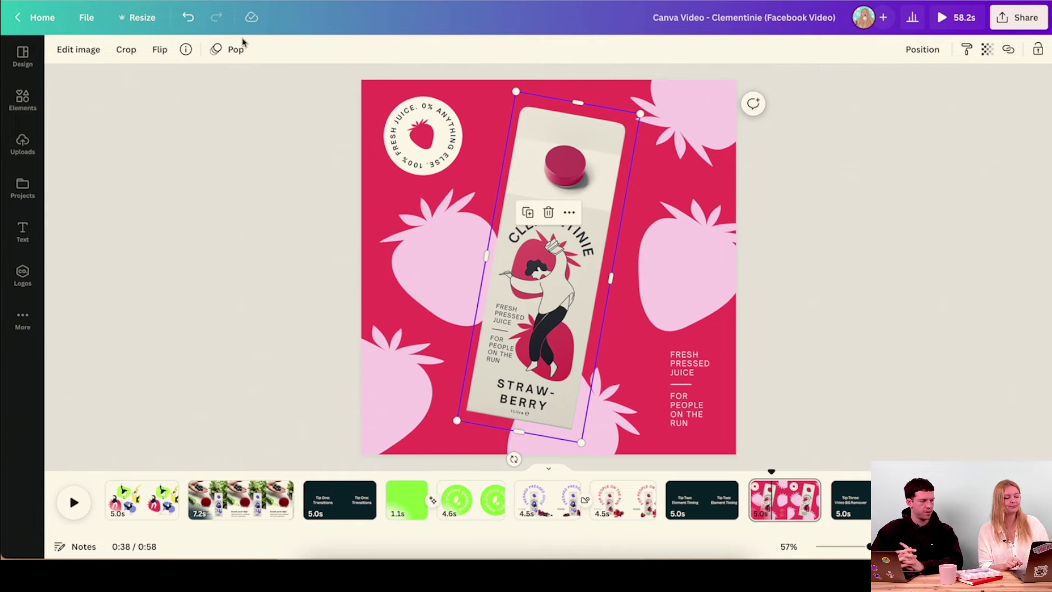
right_click(547, 143)
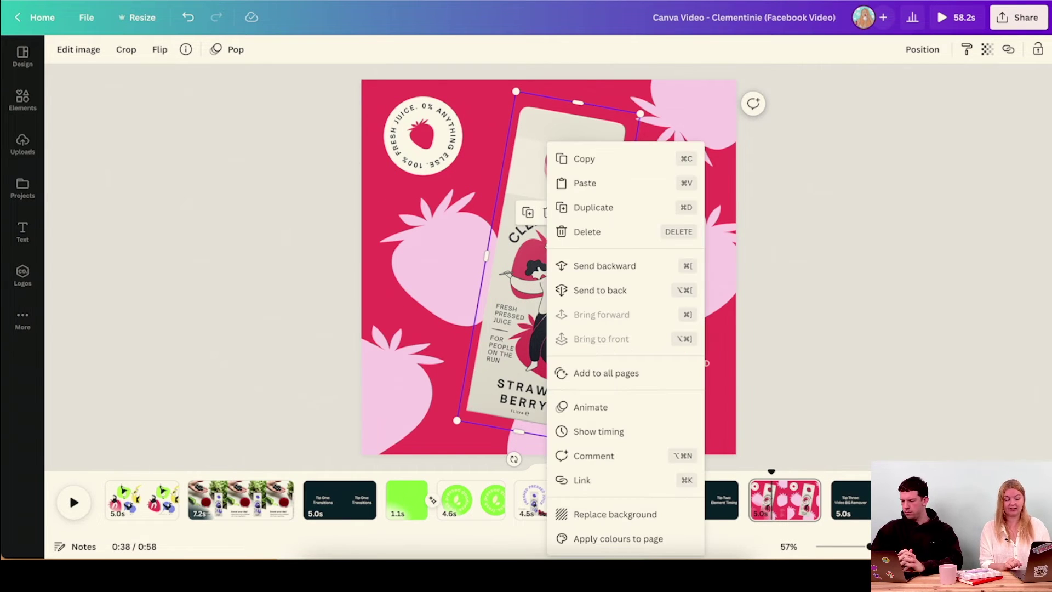
left_click(599, 431)
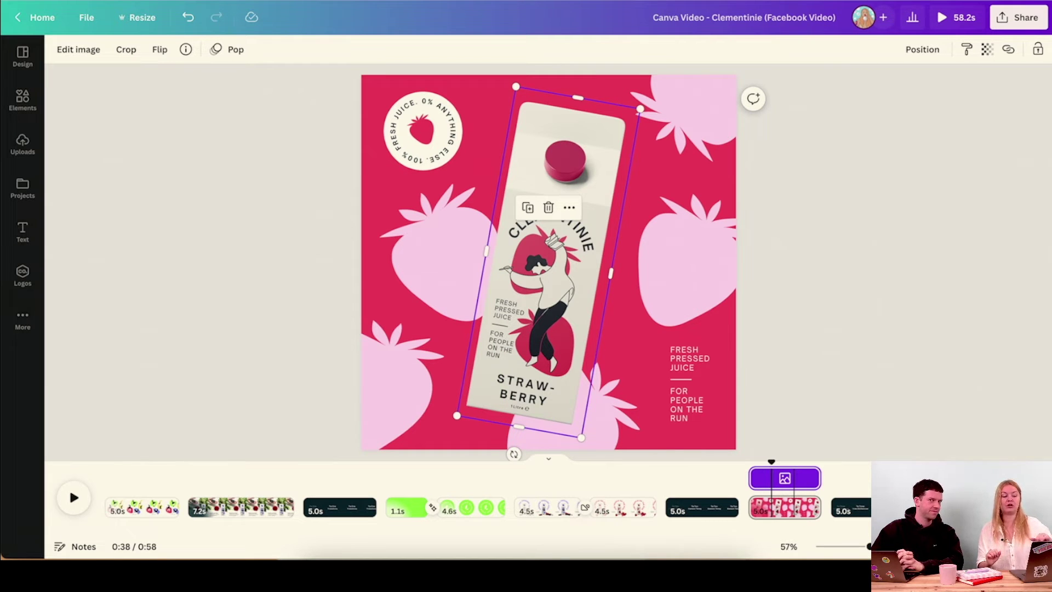
left_click_drag(752, 478, 779, 461)
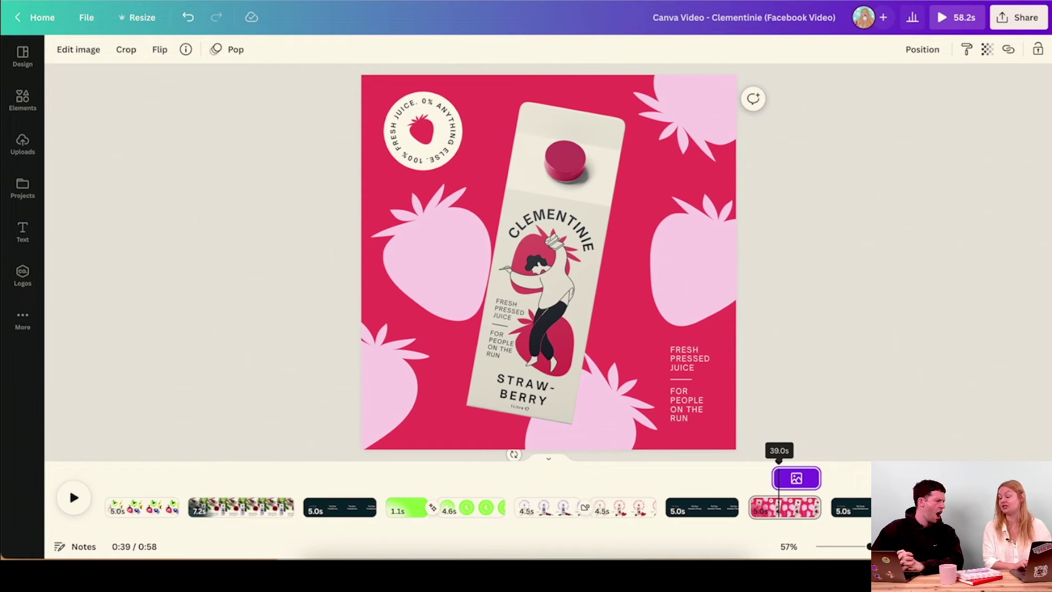
left_click_drag(778, 461, 762, 461)
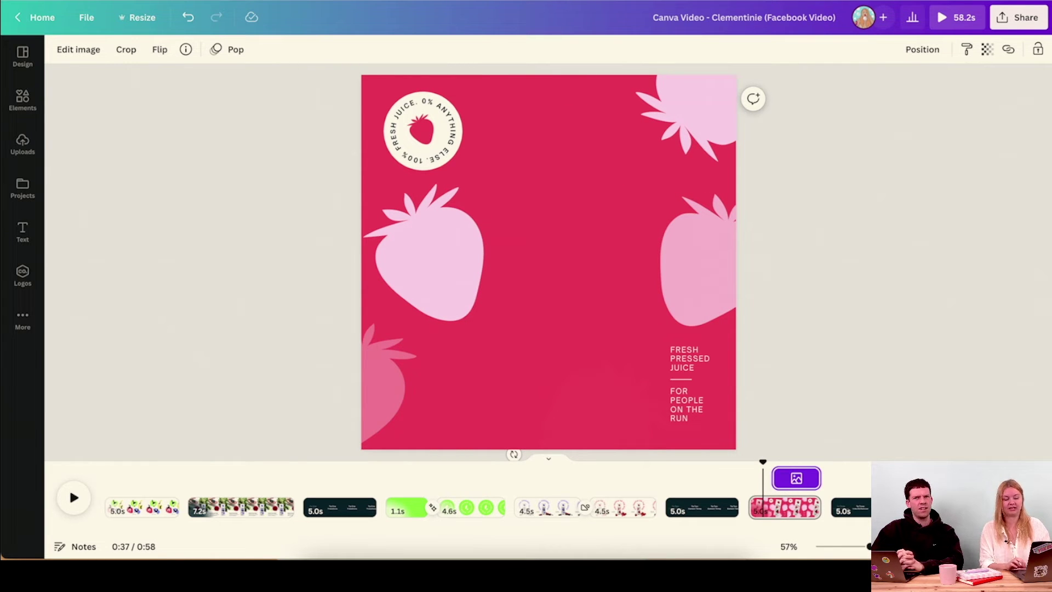
left_click_drag(763, 463, 785, 463)
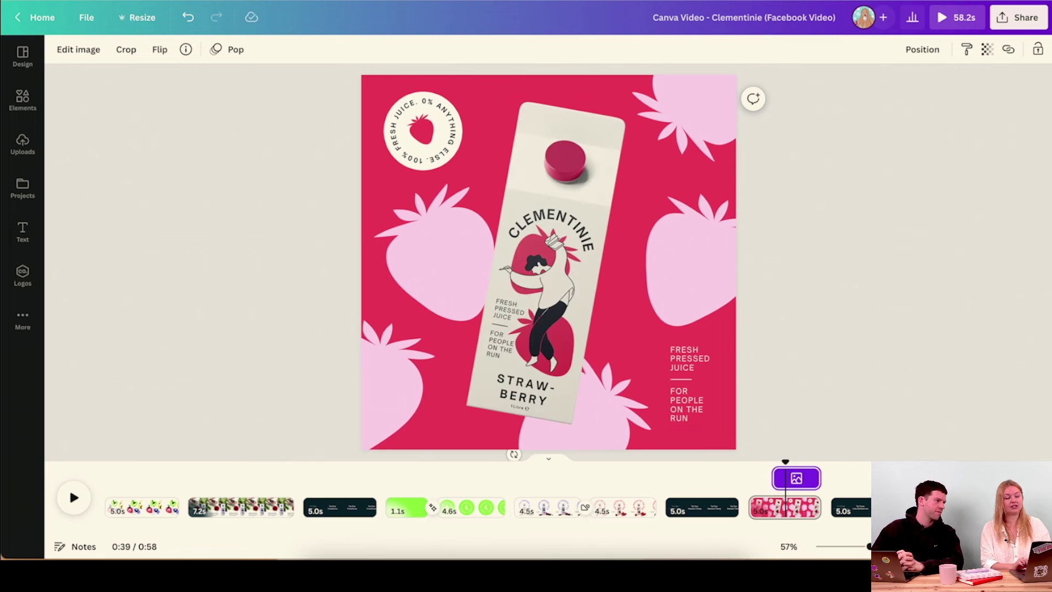
Select all five pink background strawberries and expand their timing into separate tracks.
left_click(695, 116)
left_click(680, 257, "shift")
left_click(438, 257, "shift")
left_click(395, 394, "shift")
left_click(598, 436, "shift")
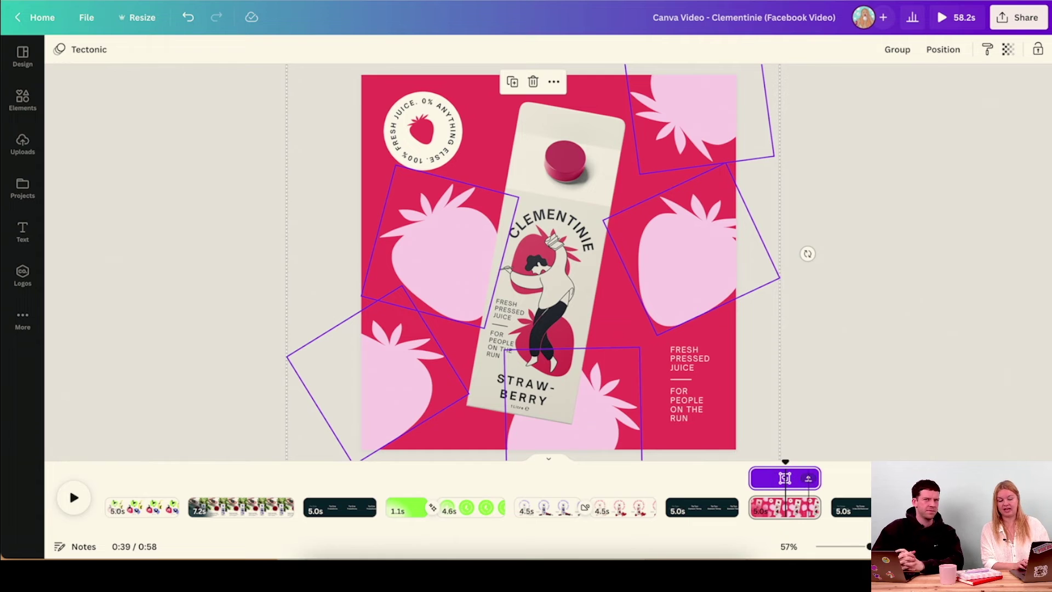
left_click(808, 478)
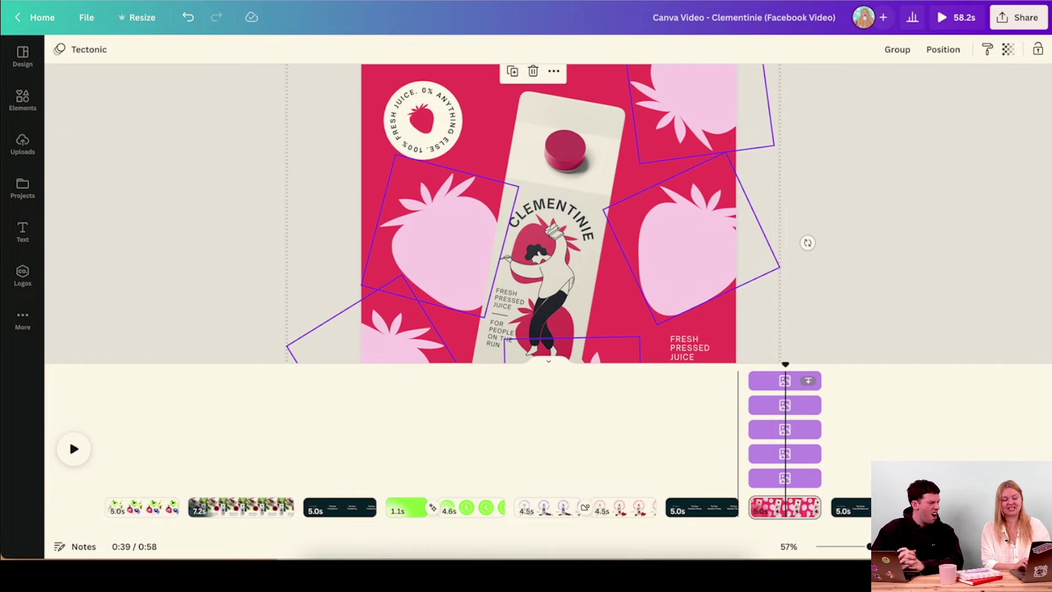
Stagger the start times of the pink strawberries on their separate tracks and scrub through the page to preview them.
left_click(784, 380)
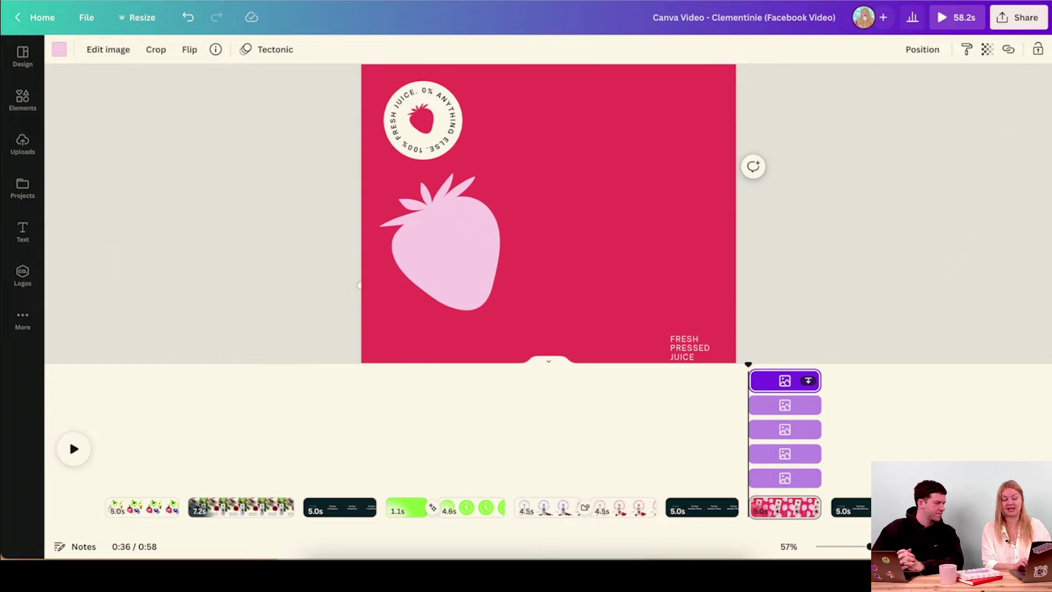
left_click(788, 478)
left_click_drag(757, 478, 760, 405)
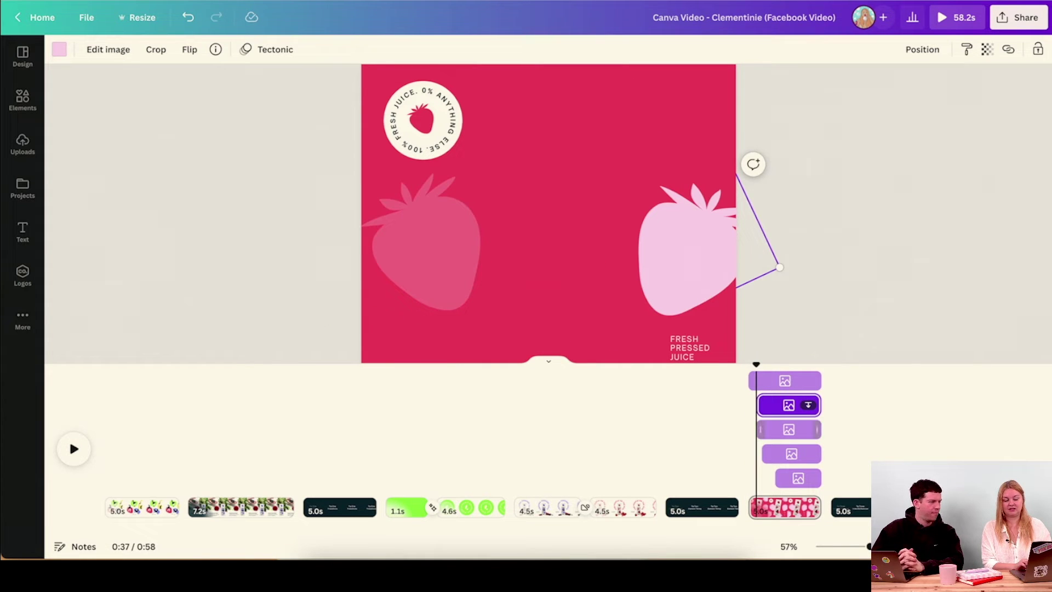
left_click(766, 507)
left_click_drag(766, 363, 749, 364)
mouse_move(763, 363)
left_mouse_down()
mouse_move(793, 363)
mouse_move(748, 363)
left_mouse_up()
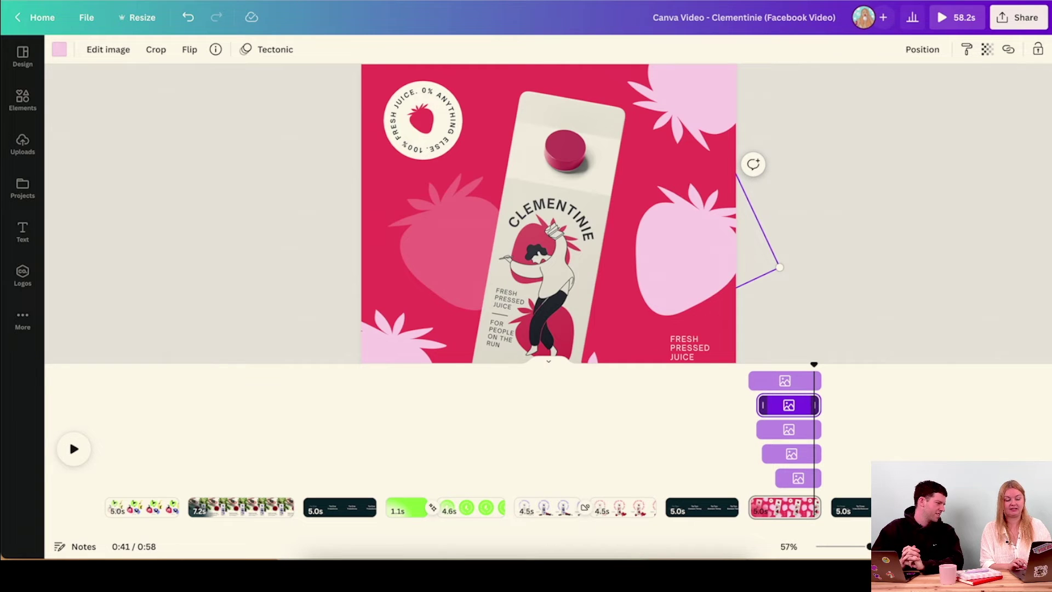
Reselect the five pink strawberries and undo their staggered timing.
key("super+a")
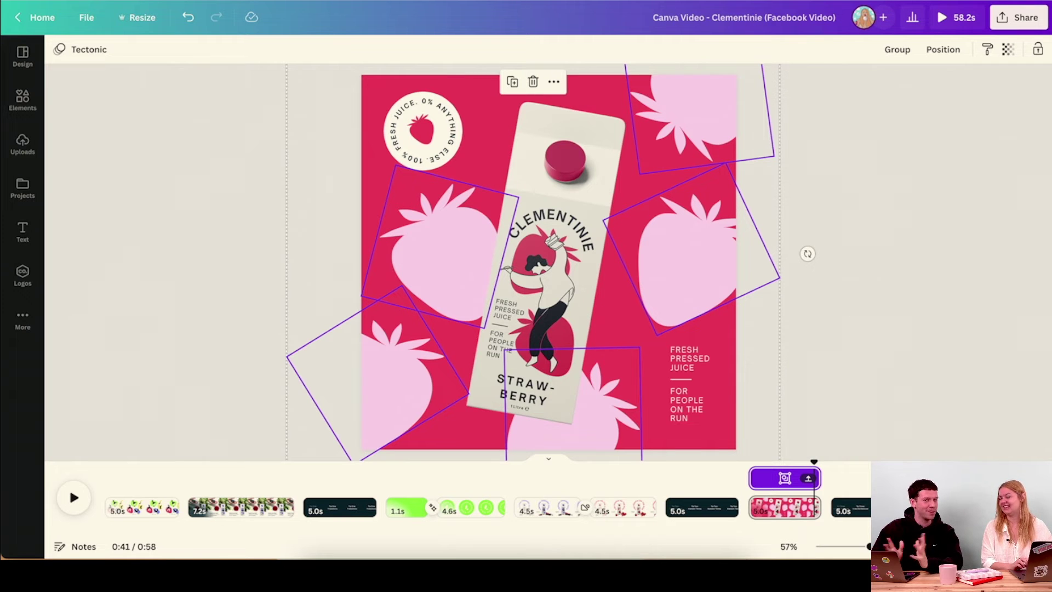
key("ctrl+z")
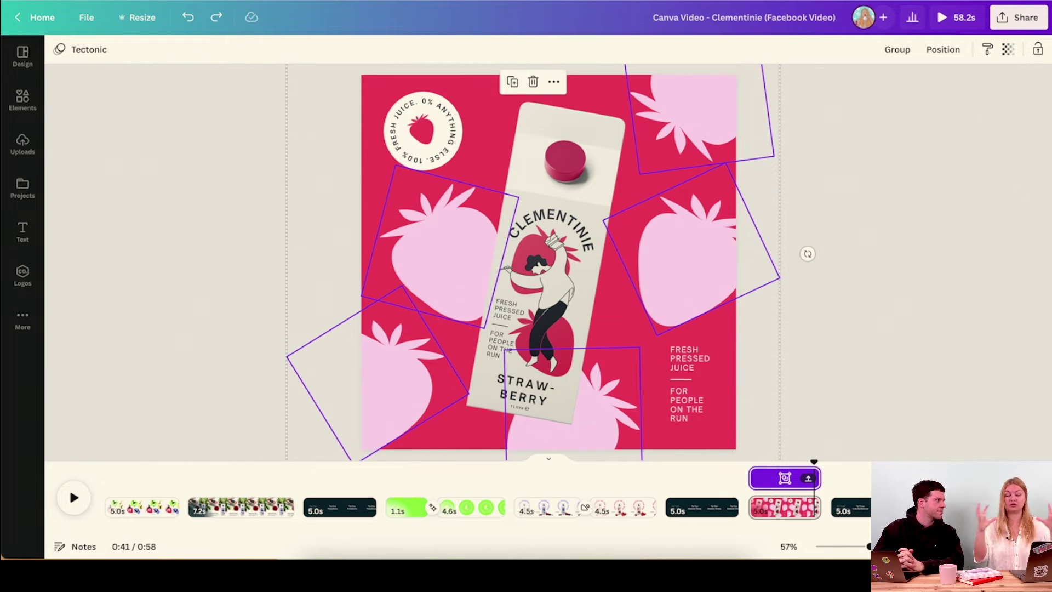
Group the five pink strawberries and trim the group's start so they all appear together slightly after the page begins.
key("super+g")
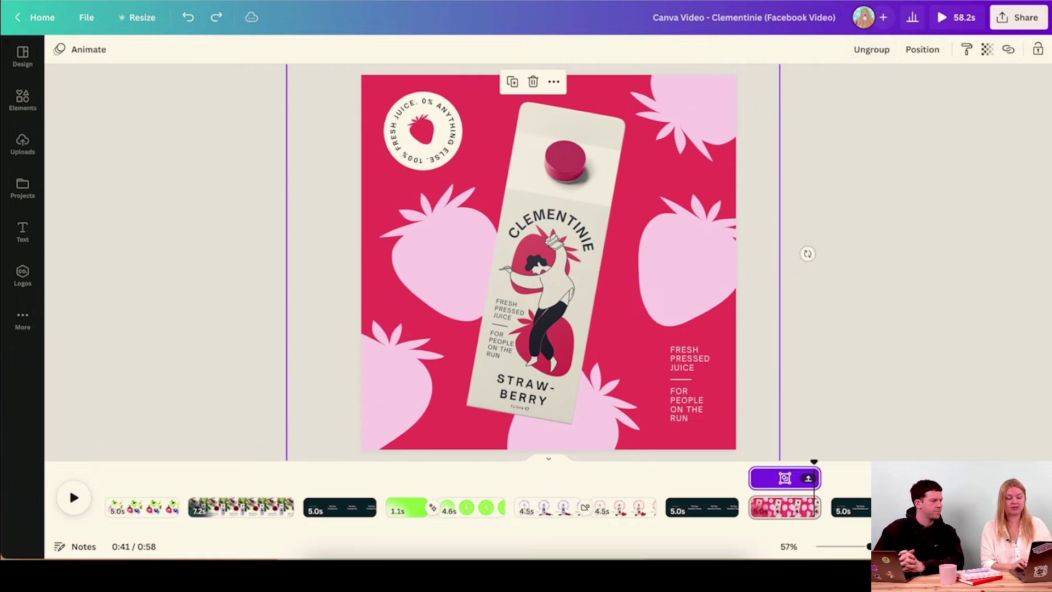
left_click_drag(753, 478, 759, 478)
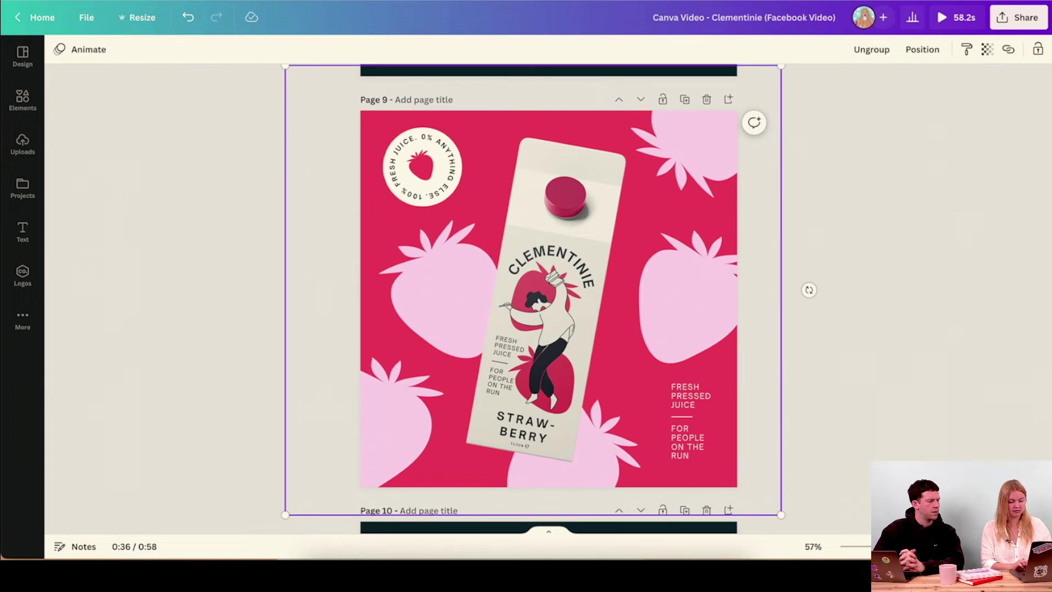
left_click(557, 531)
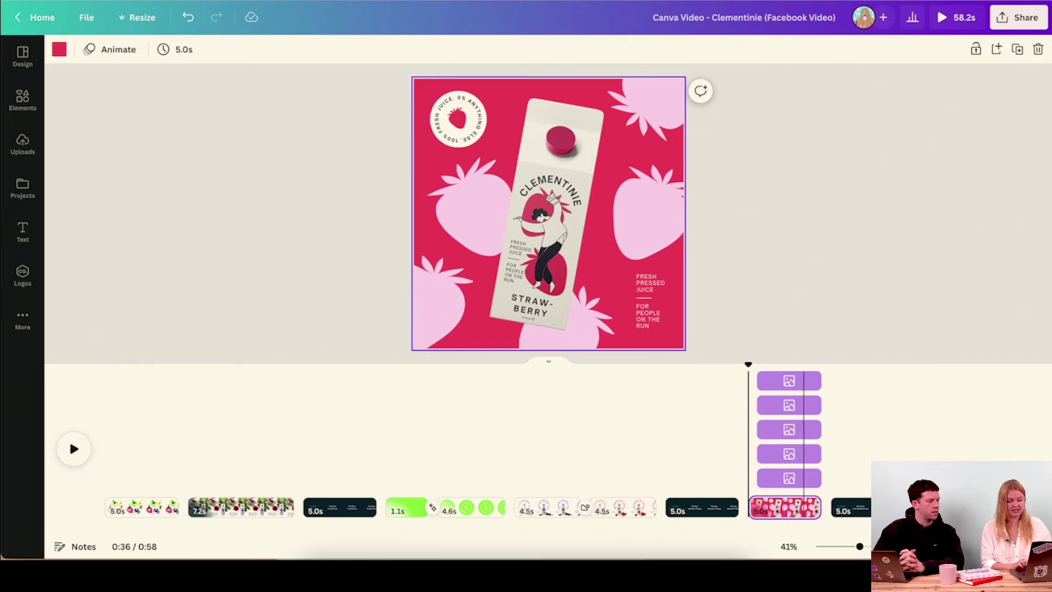
left_click(755, 427)
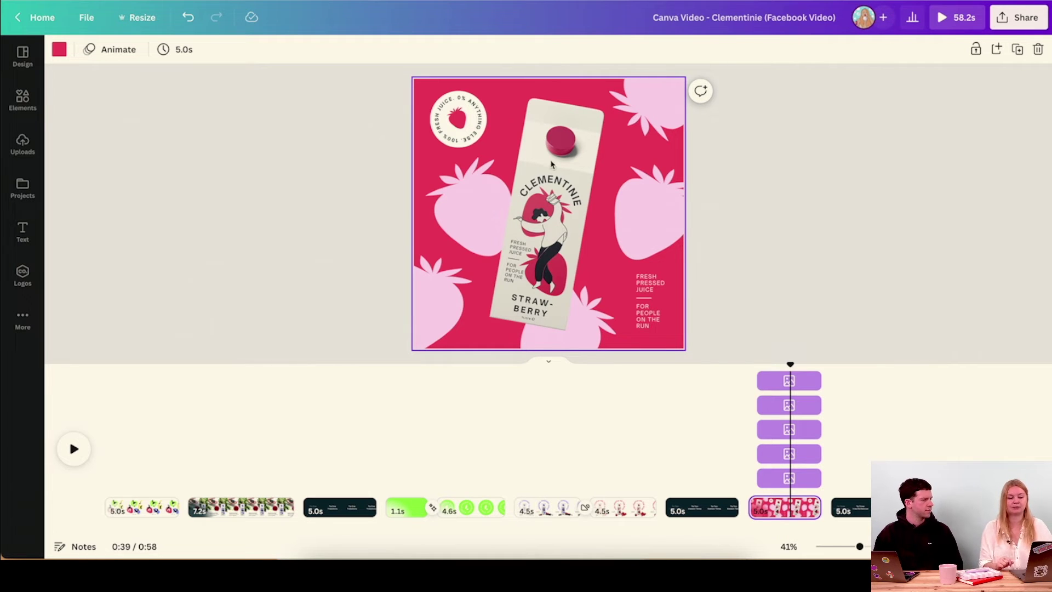
Preview the Pop and Breathe element animations on the round strawberry badge without applying either.
left_click(445, 112)
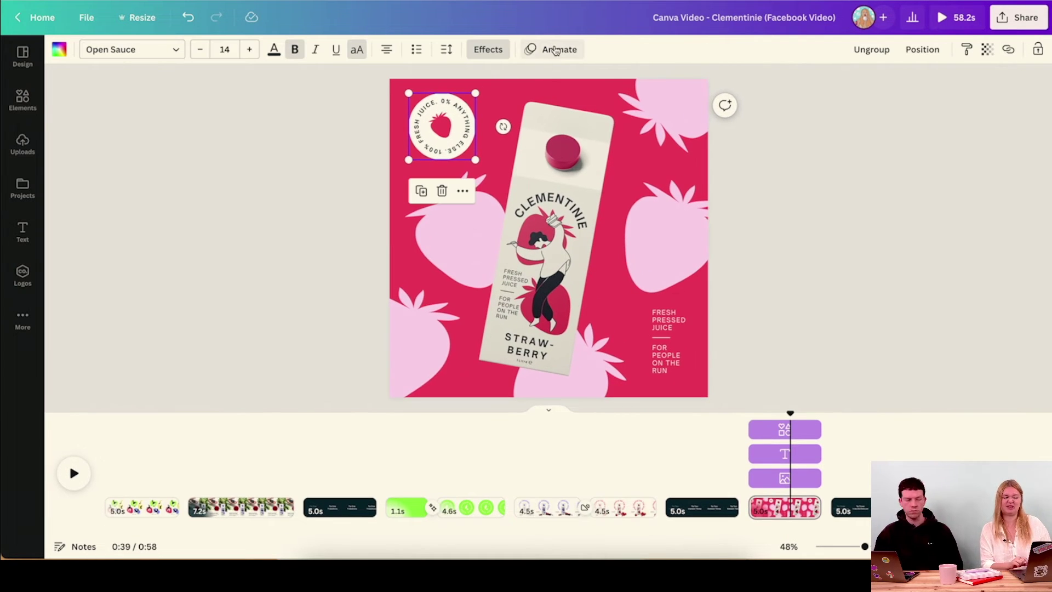
left_click(550, 49)
left_click(99, 209)
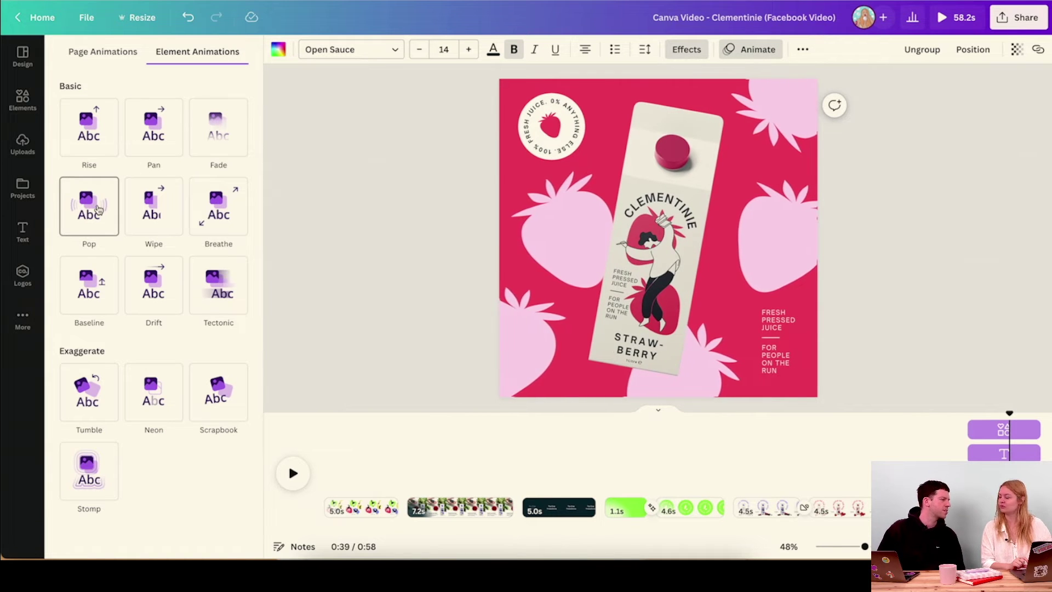
left_click(219, 213)
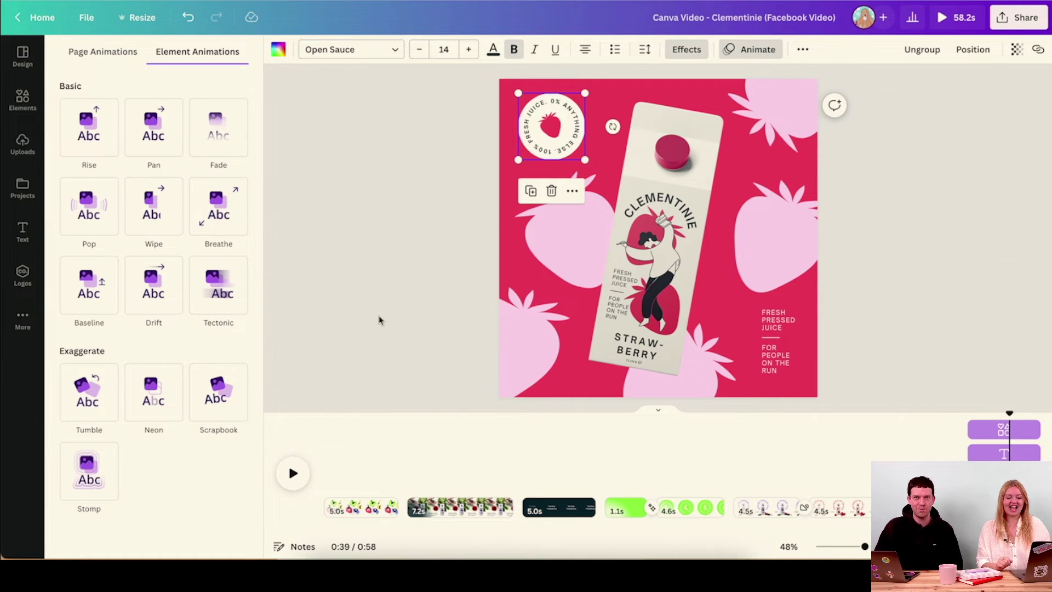
On the page of the woman drinking juice, detach the video from the background and duplicate it.
scroll(899, 438, "right", 5)
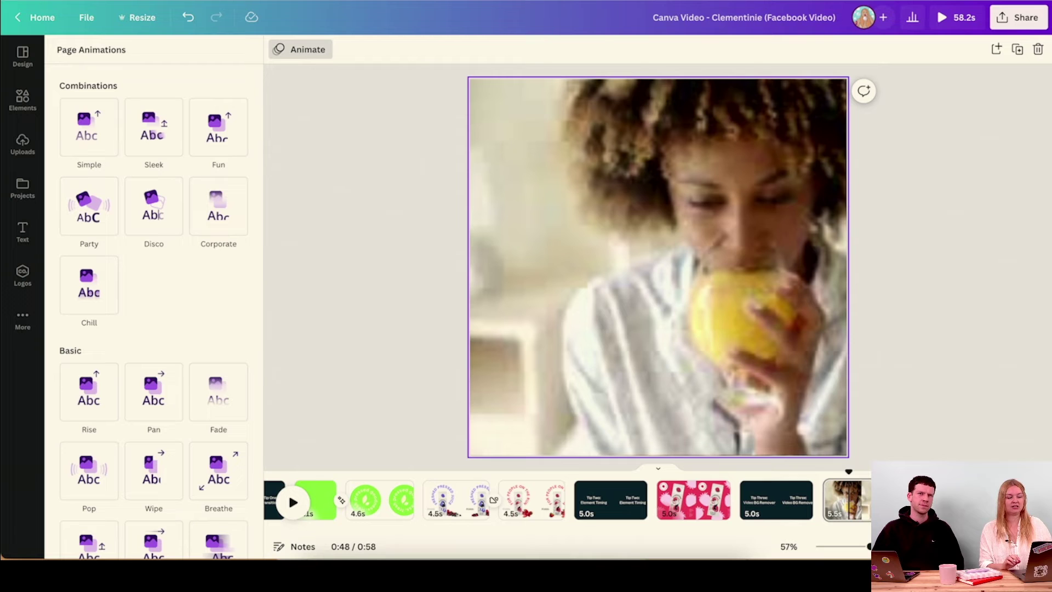
right_click(604, 197)
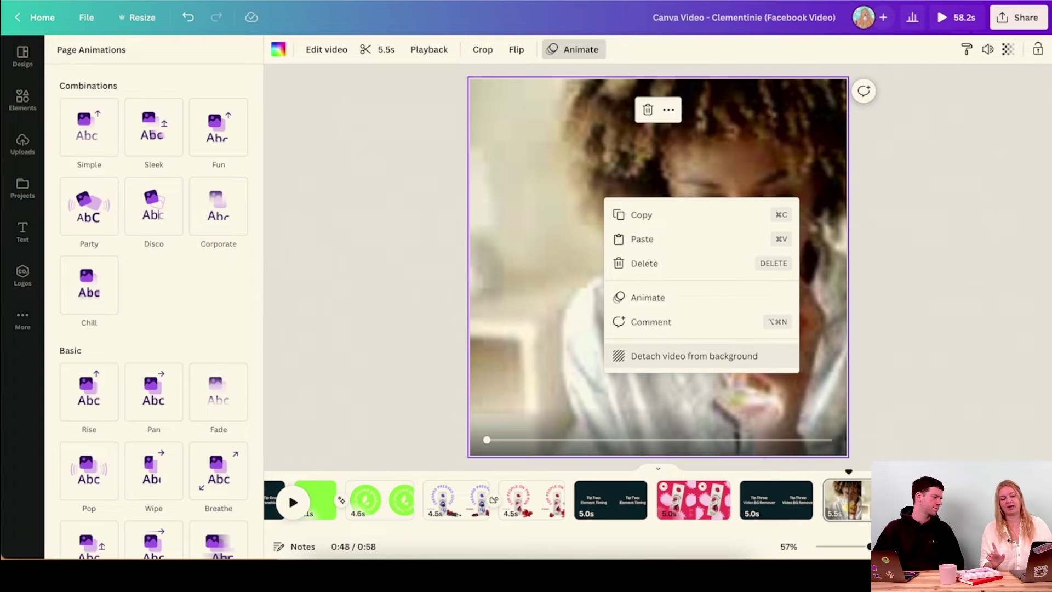
left_click(694, 356)
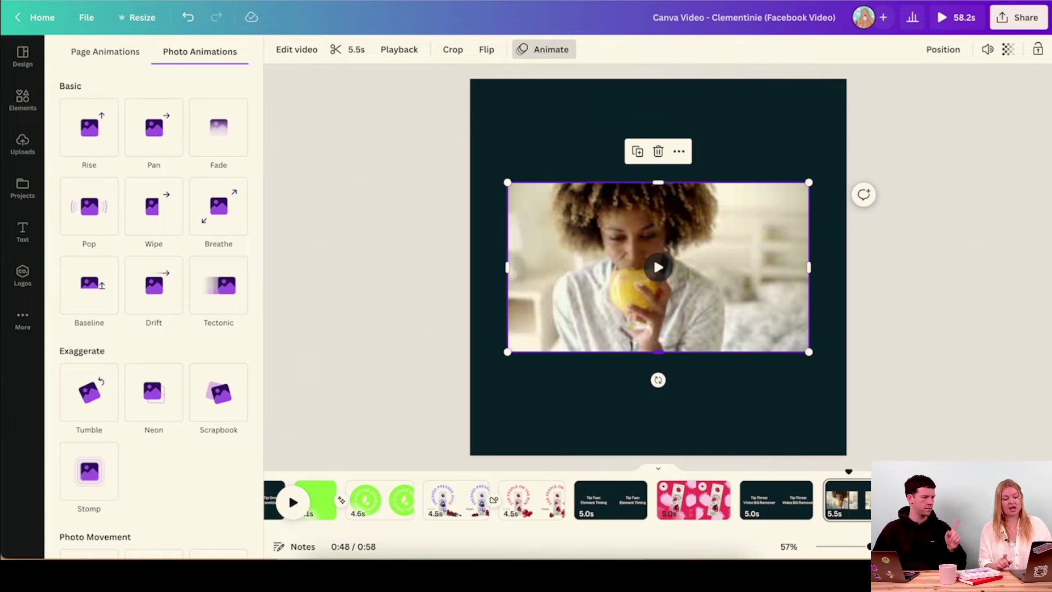
left_click(637, 151)
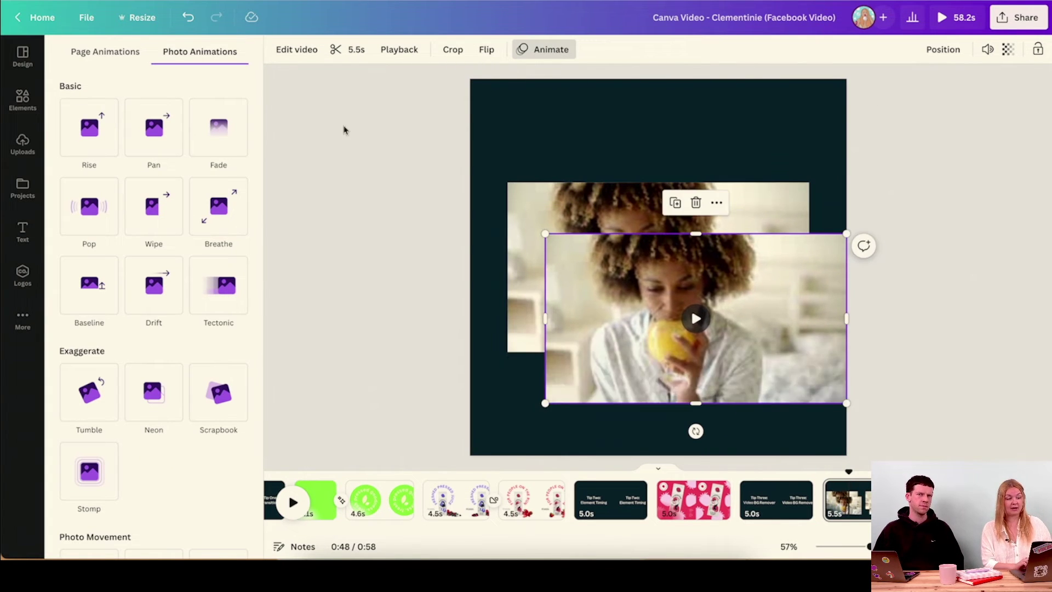
Remove the background from the front copy of the juice-drinking woman's video and set the original copy as the page background.
left_click(296, 50)
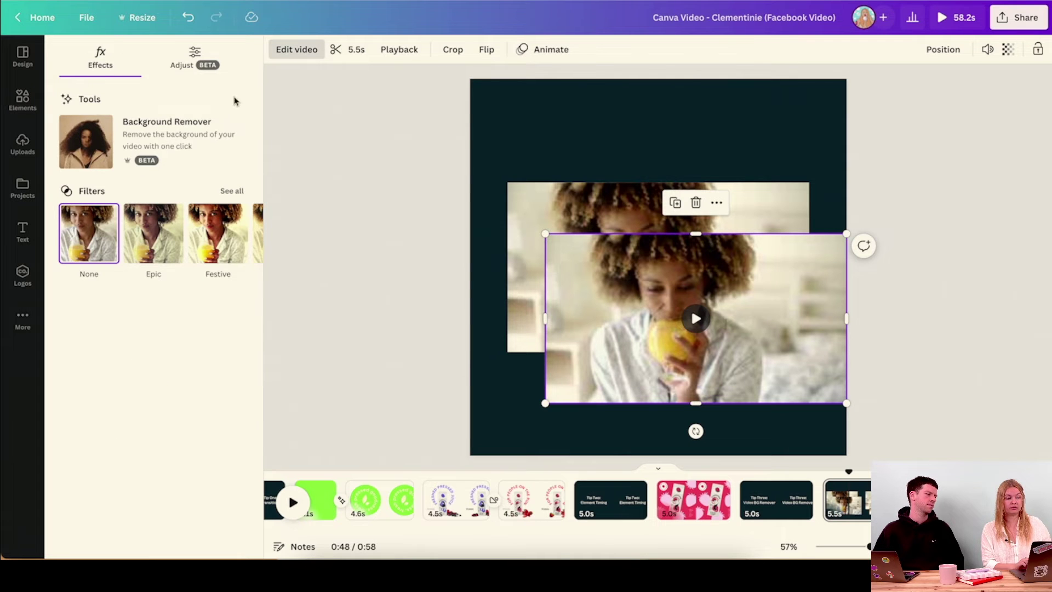
left_click(182, 135)
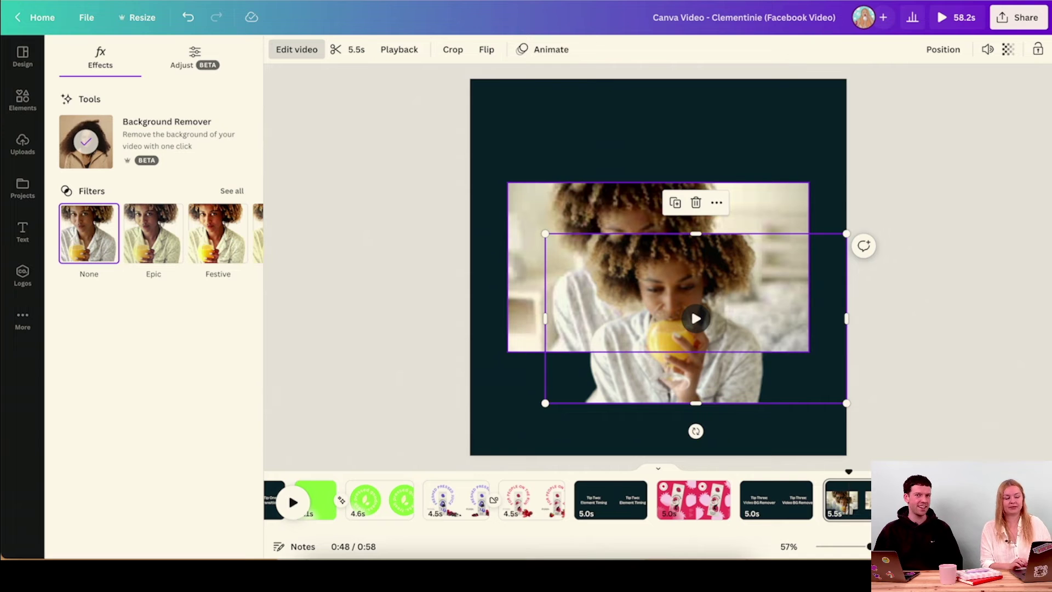
left_click(581, 213)
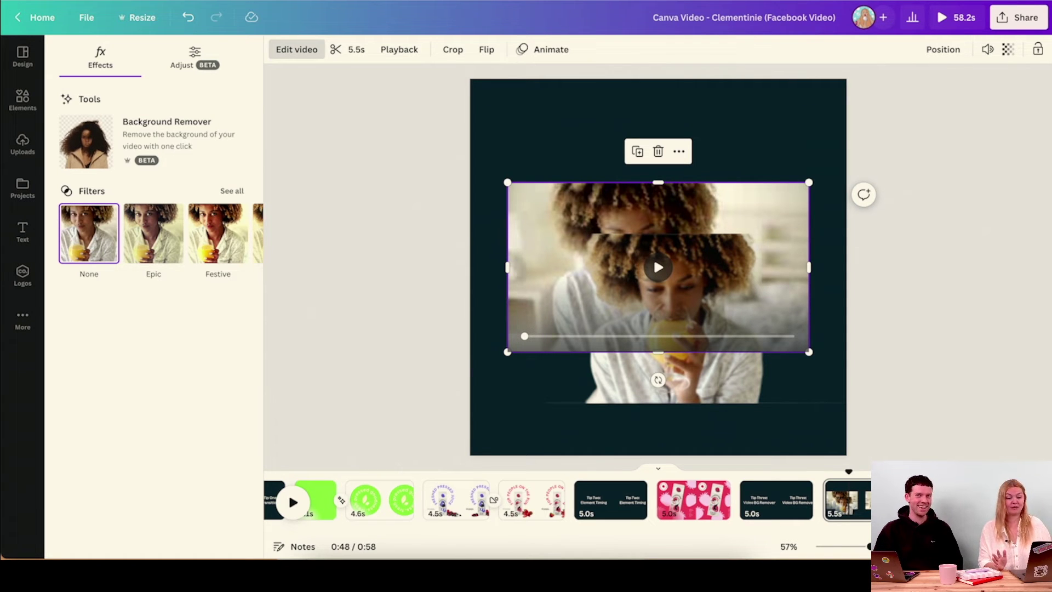
right_click(538, 191)
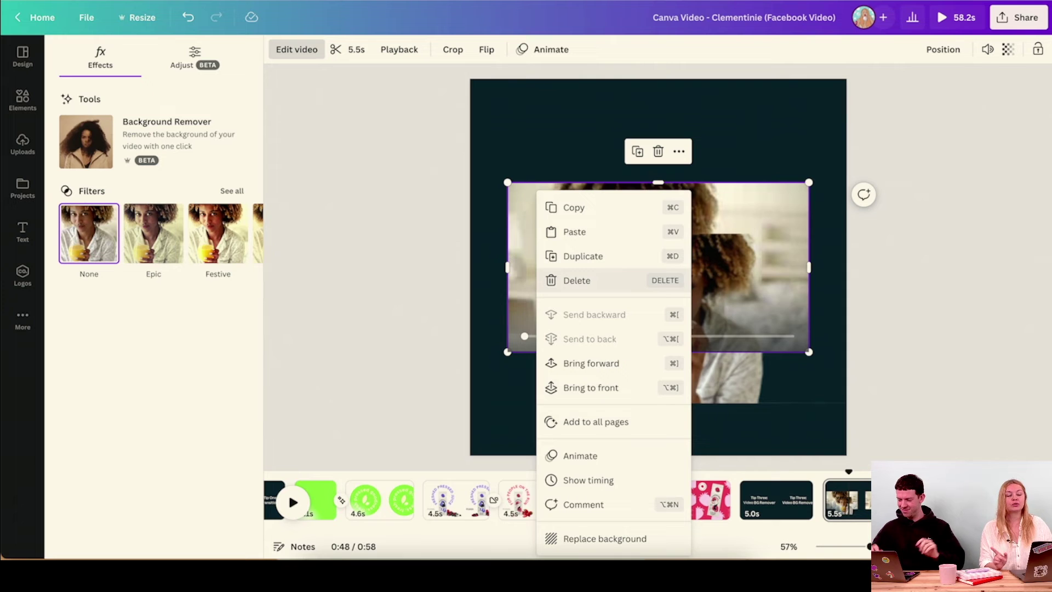
left_click(605, 538)
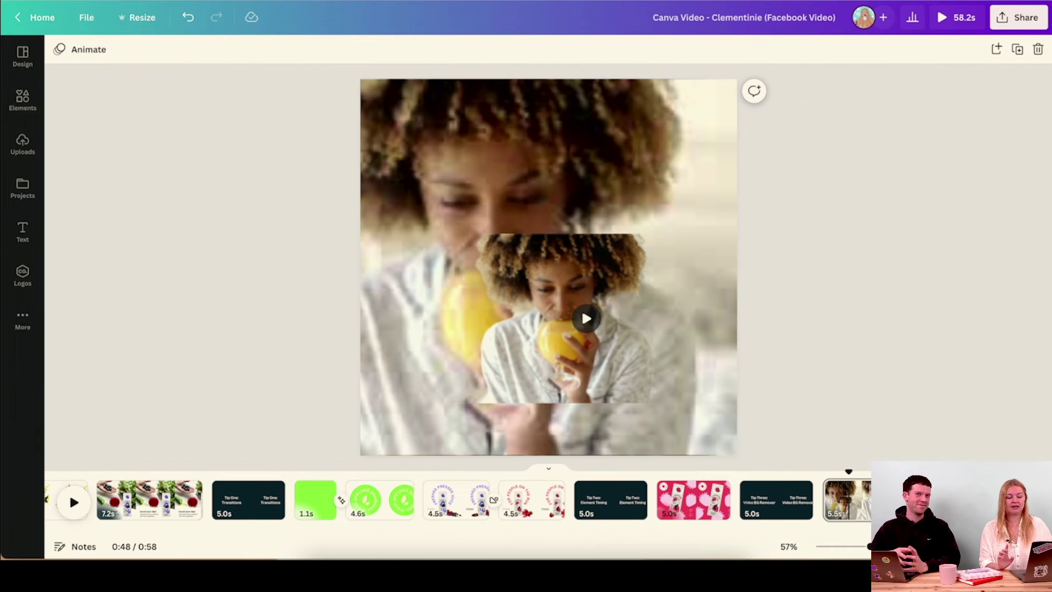
Shift the background video's crop so the curly-haired woman sits toward the right side of the page.
double_click(550, 191)
left_click_drag(550, 192, 696, 191)
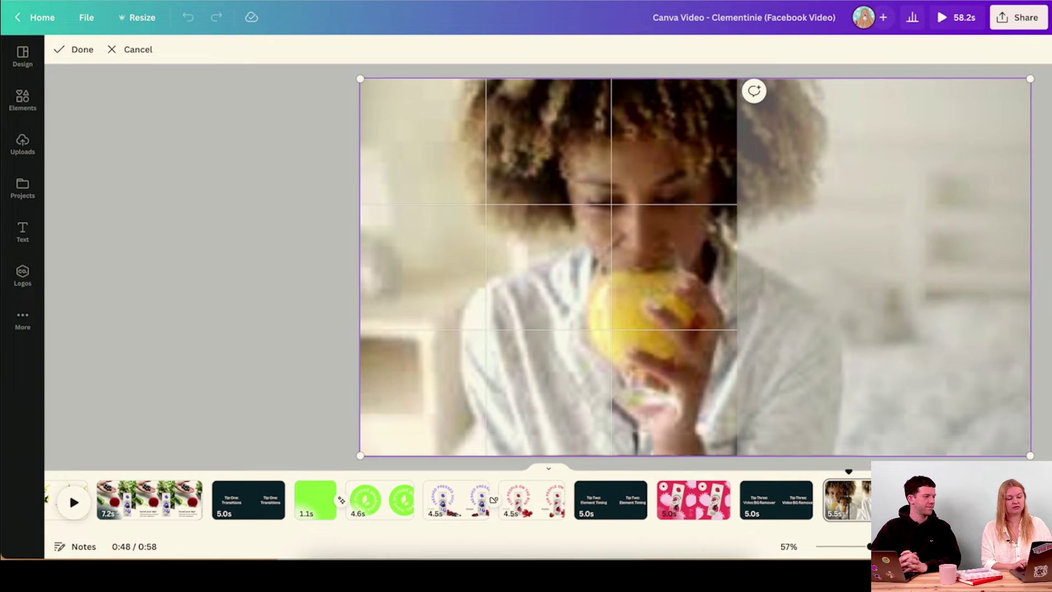
left_click(258, 212)
Crop and enlarge the cut-out video to the full page height, aligned exactly over the woman in the background video.
left_click_drag(737, 318, 557, 319)
left_click_drag(435, 404, 398, 456)
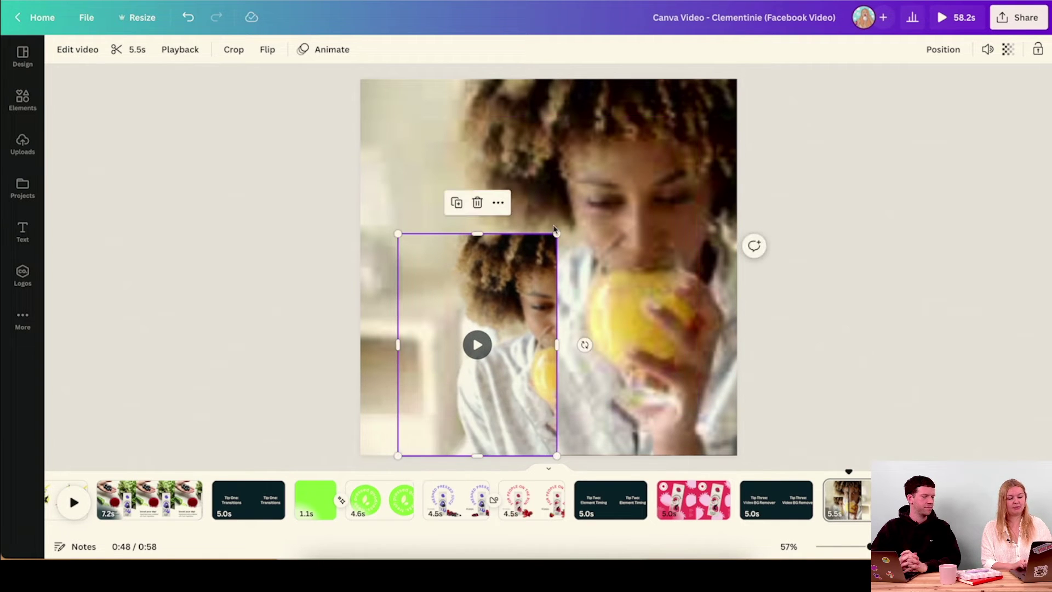
left_click_drag(557, 233, 667, 80)
left_click_drag(566, 280, 530, 280)
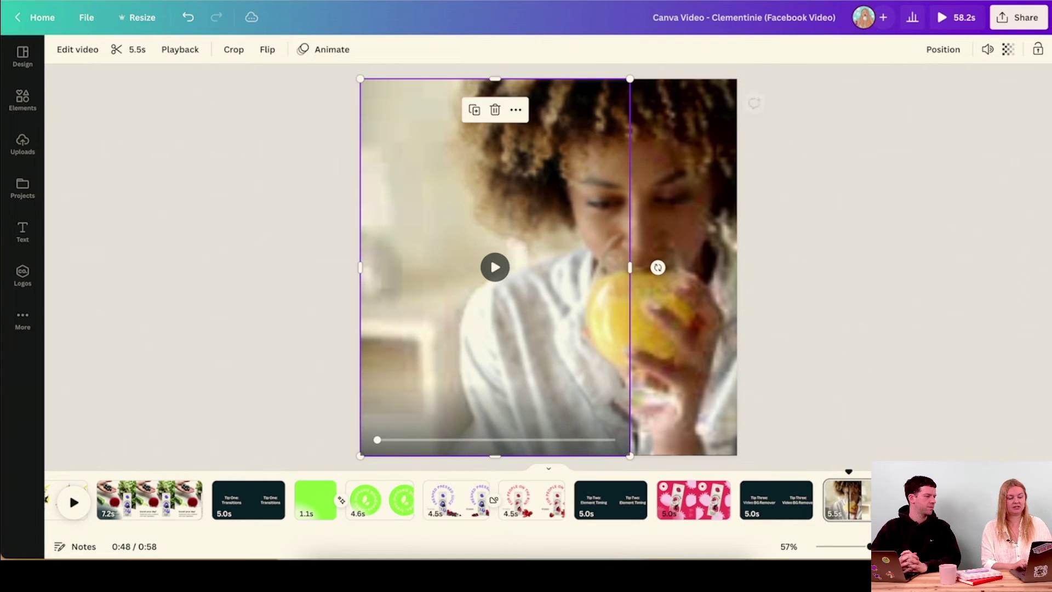
left_click_drag(360, 268, 438, 268)
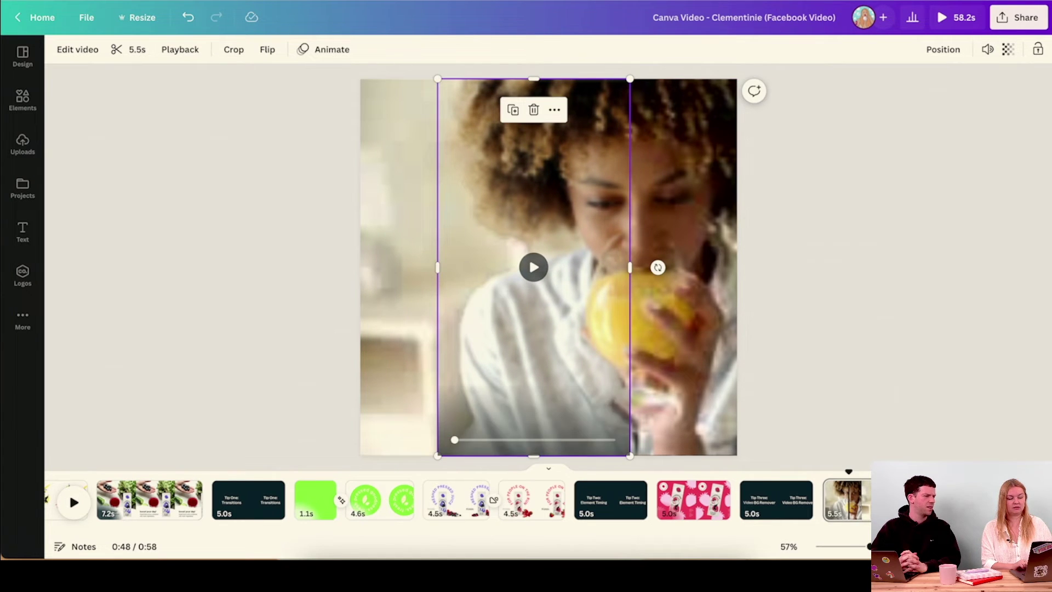
left_click_drag(630, 267, 737, 268)
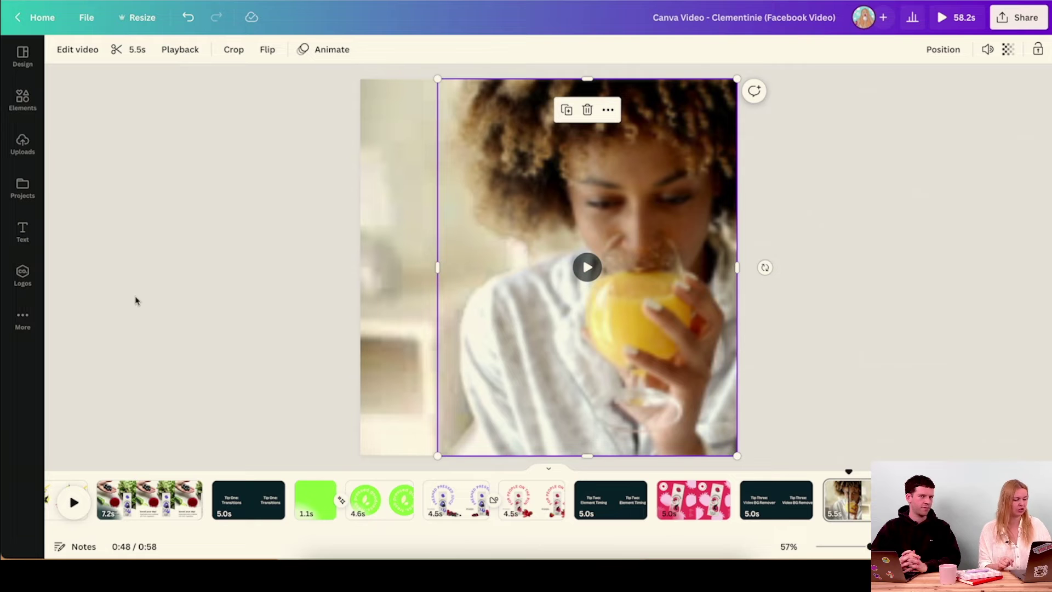
Add the Clementinie Fresh Juice logo from the brand kit, scale it to about 412 px wide and place it beside the woman.
left_click(22, 275)
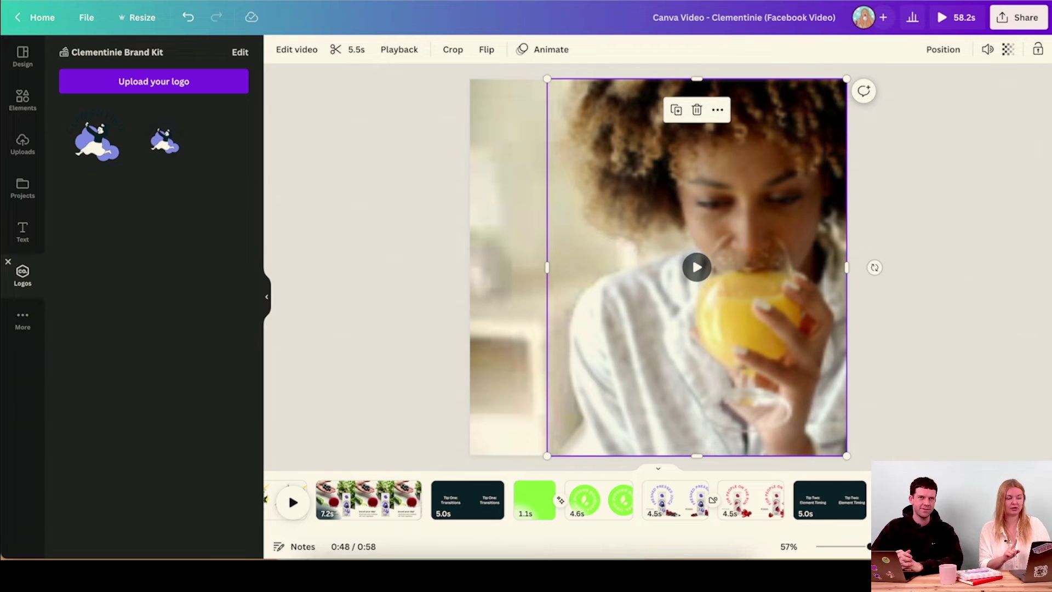
left_click(96, 142)
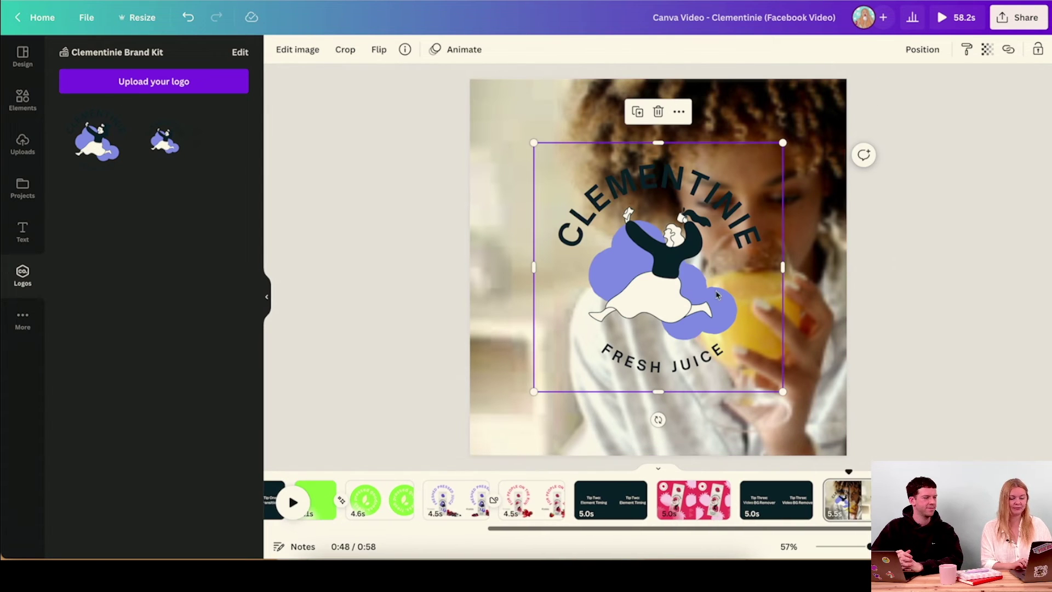
left_click_drag(782, 391, 678, 285)
left_click_drag(605, 219, 563, 261)
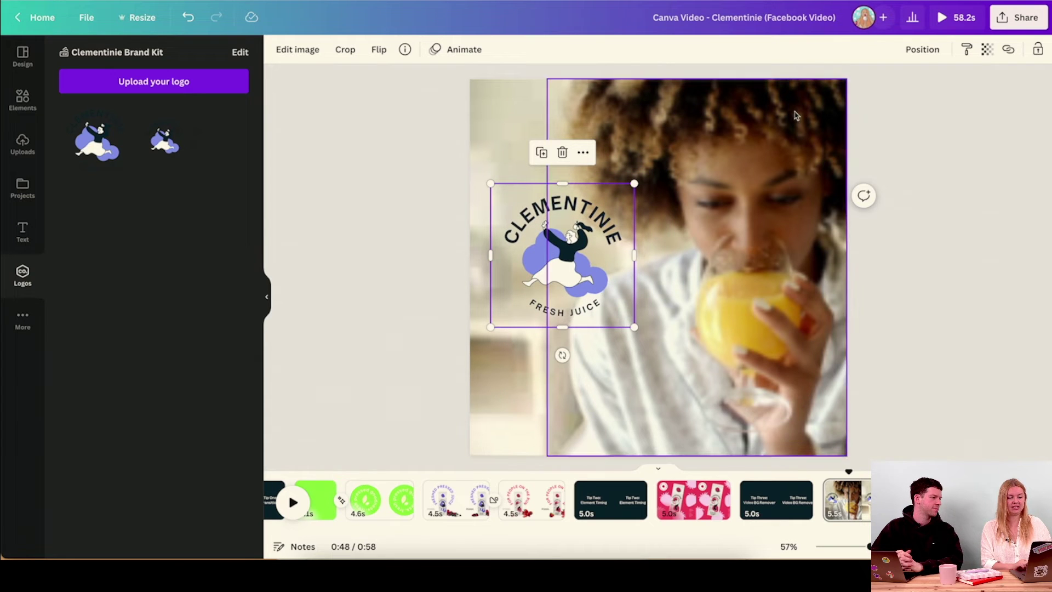
Send the logo backward behind the cut-out at about X 33 px, Y 349 px, and play the page to check the overlap.
left_click(922, 49)
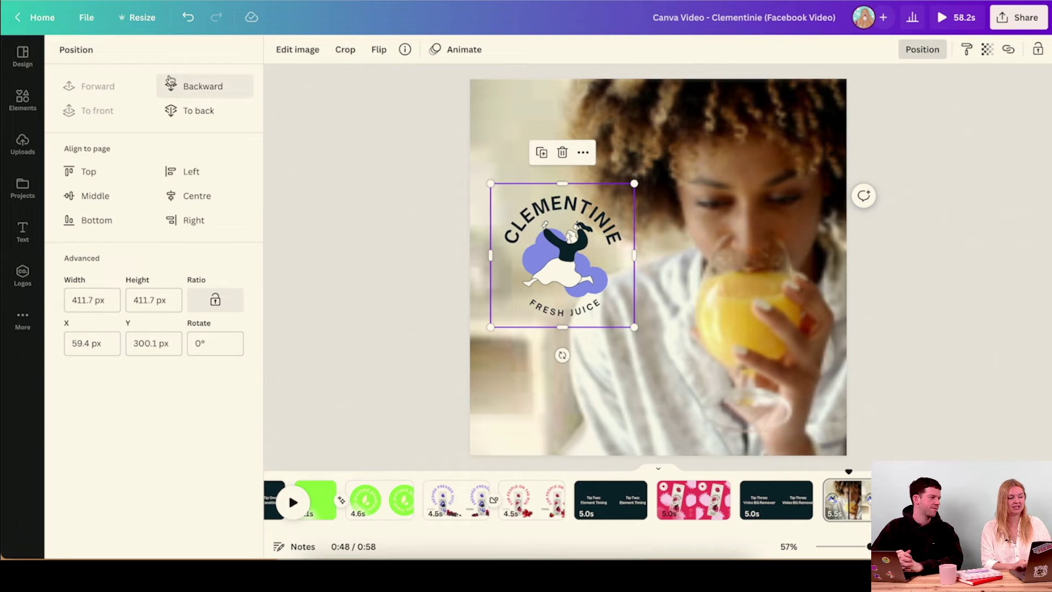
left_click(171, 82)
left_click_drag(554, 260, 545, 282)
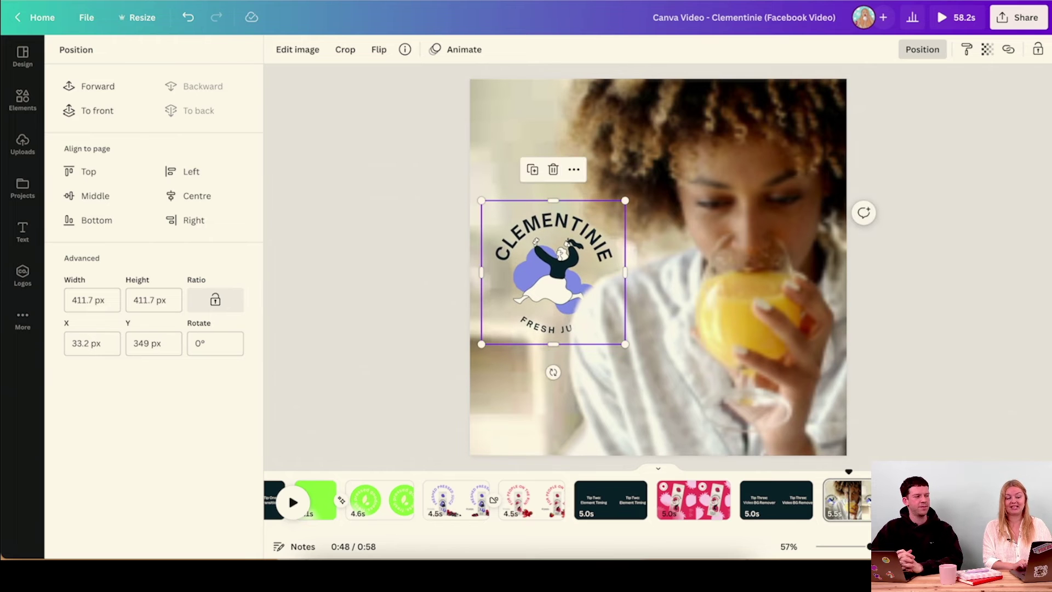
left_click(553, 282)
left_click_drag(849, 471, 829, 472)
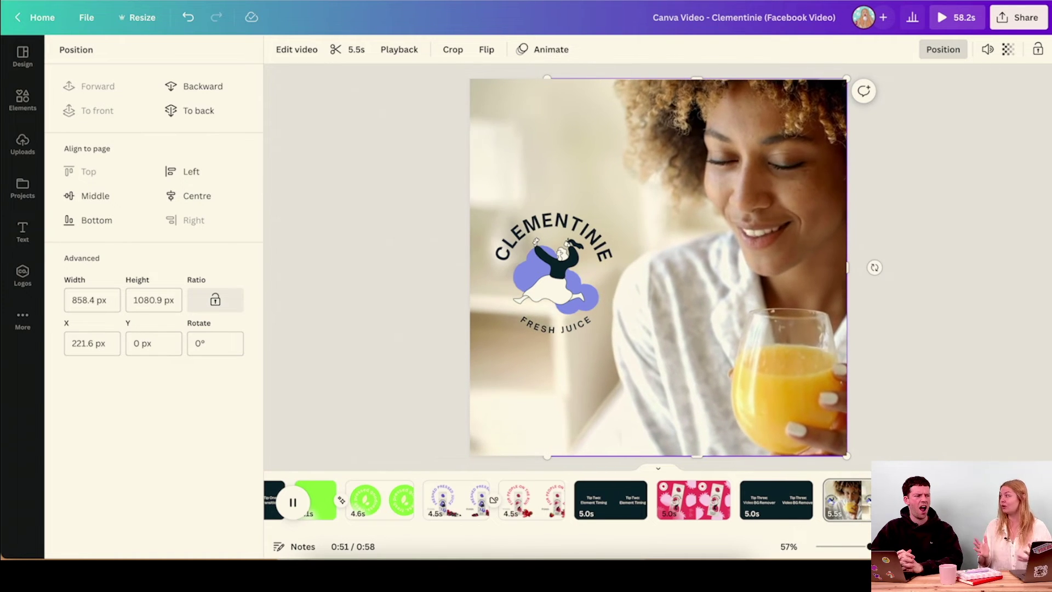
On the page of the woman in the pink top, detach the video from the background and duplicate it.
left_click(23, 276)
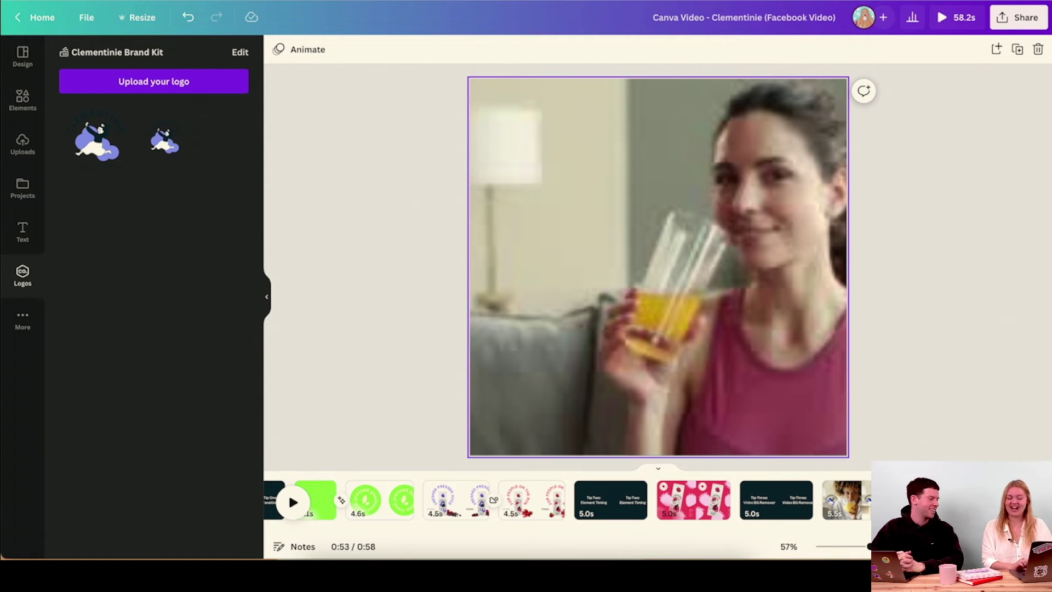
right_click(773, 343)
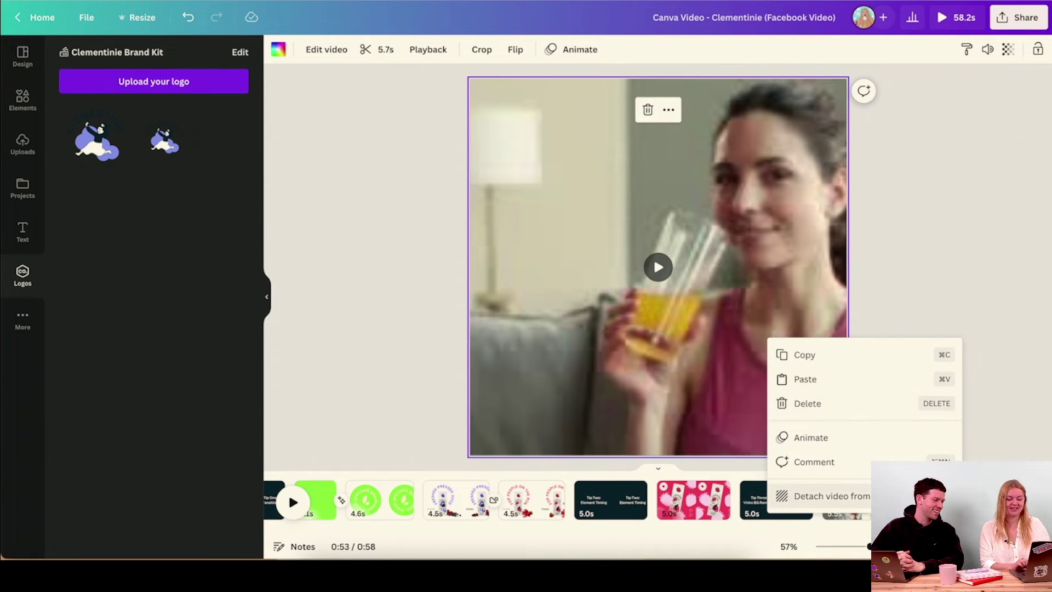
left_click(811, 495)
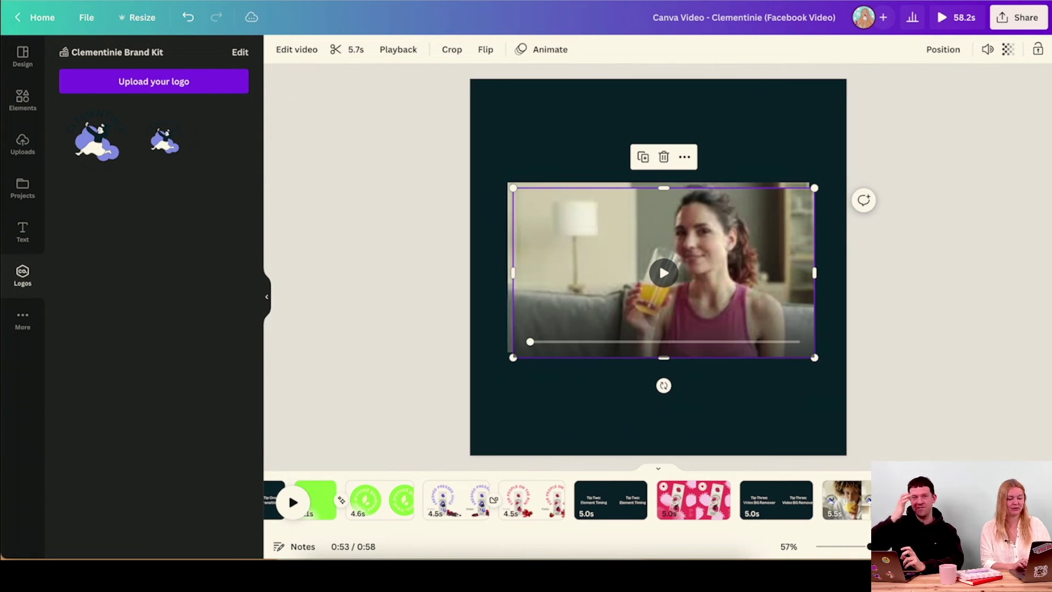
Set the original pink-top video as the page background and remove the background from the front copy.
left_click(560, 203)
right_click(560, 202)
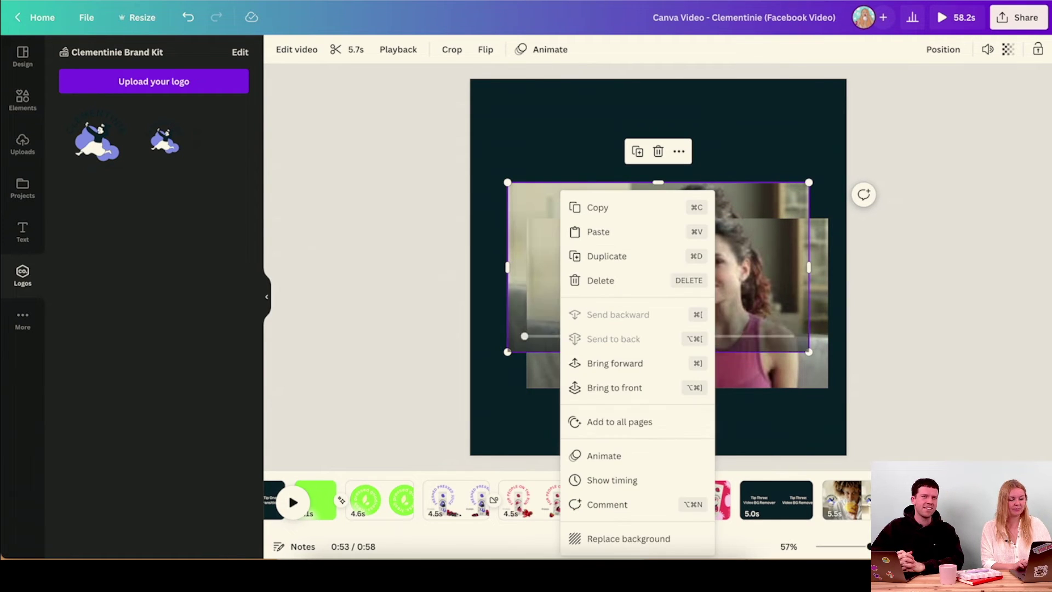
left_click(613, 537)
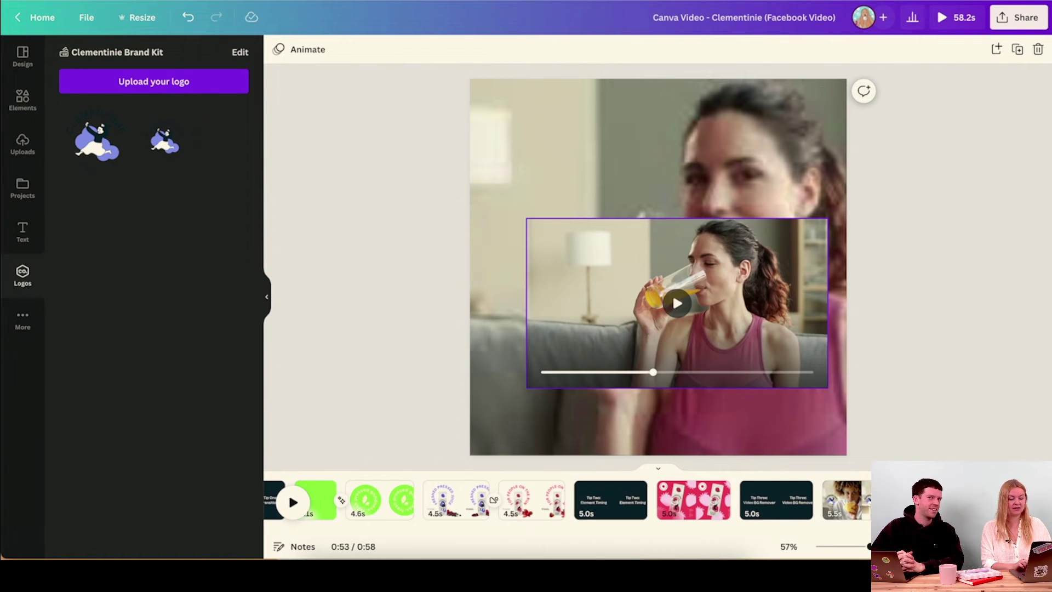
left_click(646, 285)
left_click(296, 49)
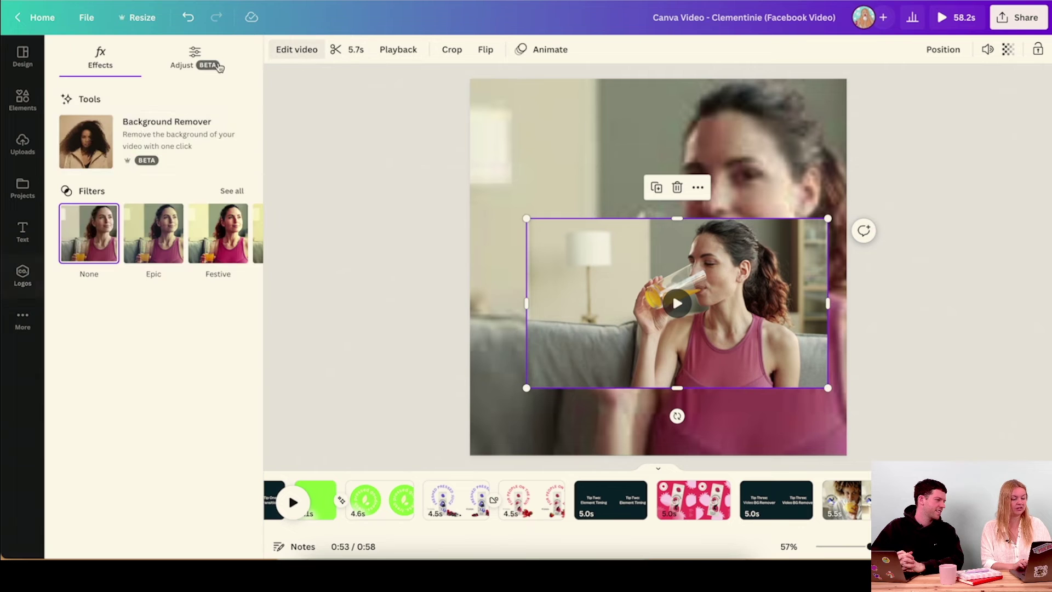
left_click(137, 136)
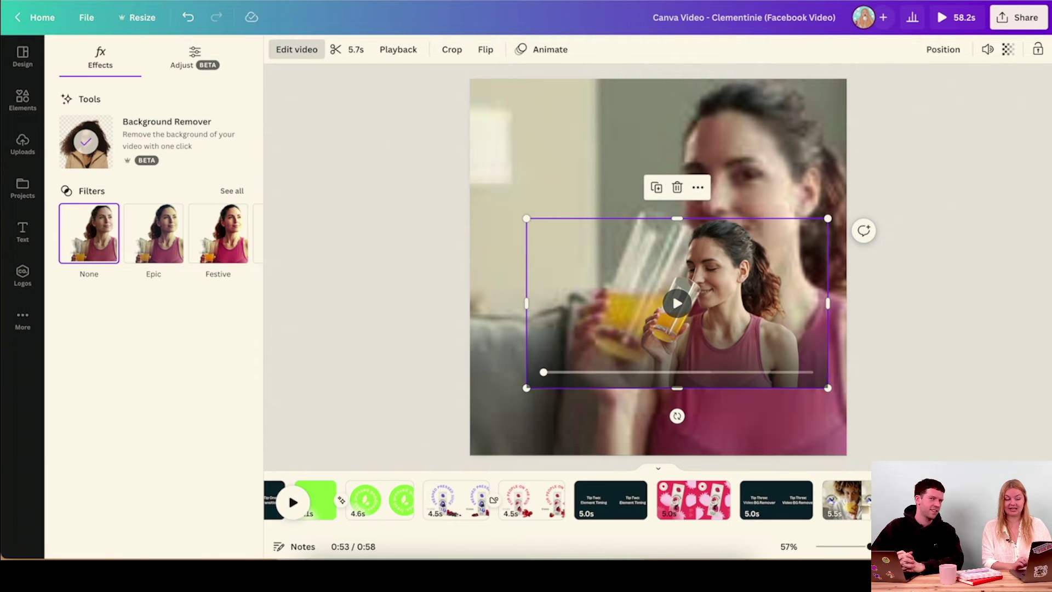
Shift the background video so the woman sits nearer the right edge, and crop and enlarge the cut-out to overlay her at full page height.
left_click_drag(526, 303, 633, 303)
double_click(726, 294)
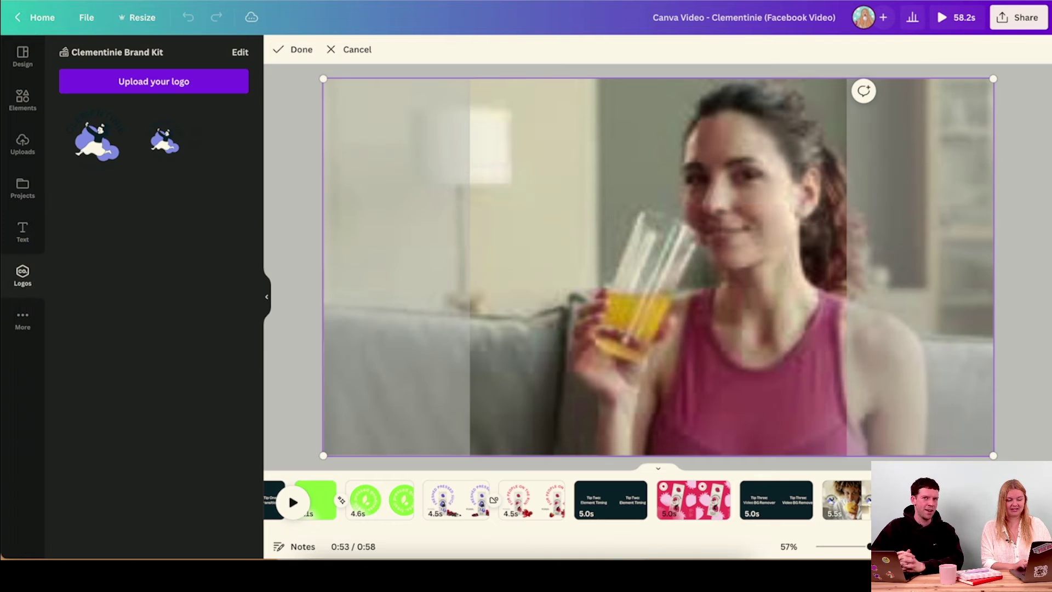
left_click_drag(725, 294, 667, 370)
left_click(294, 49)
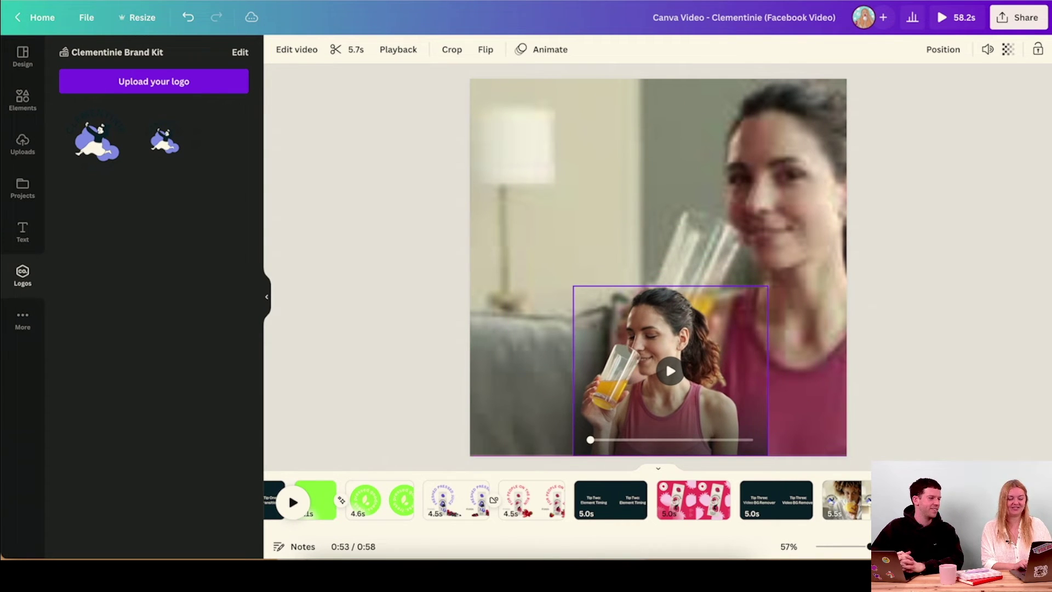
left_click_drag(768, 286, 1005, 78)
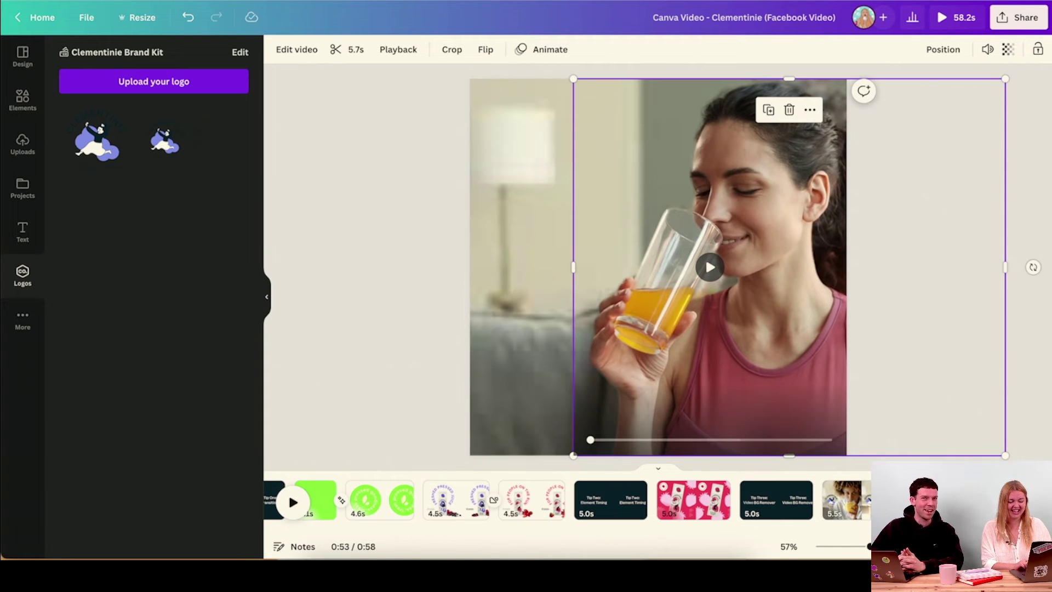
mouse_move(767, 329)
left_mouse_down()
mouse_move(748, 329)
mouse_move(811, 329)
mouse_move(787, 329)
left_mouse_up()
Add the Clementinie logo, scale it to about 502 px wide and place it at about X 147 px, Y 195 px, overlapping the glass.
left_click(96, 140)
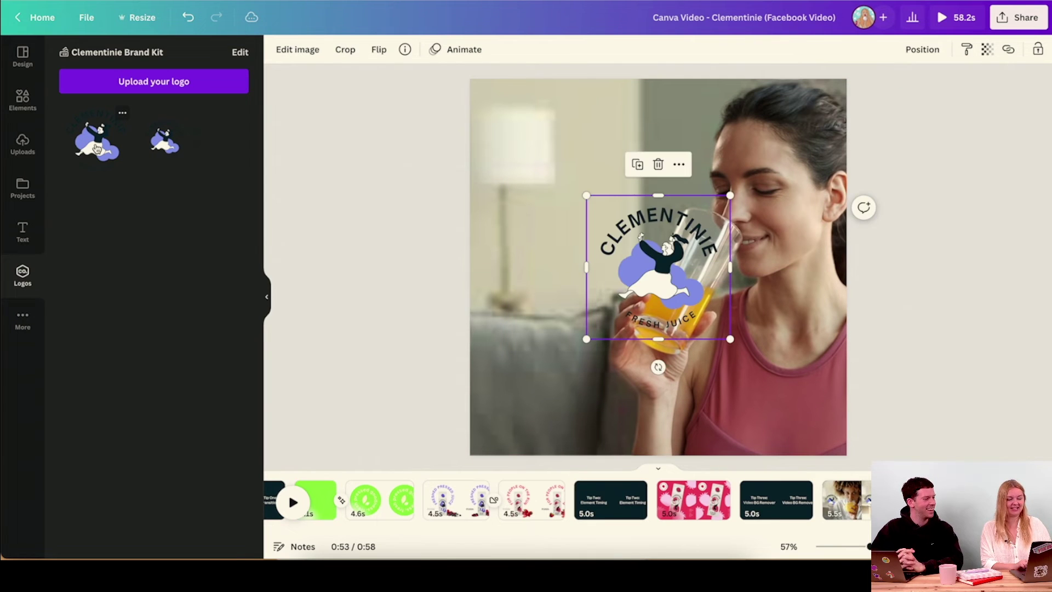
left_click_drag(648, 251, 582, 190)
left_click_drag(665, 278, 697, 310)
left_click_drag(630, 246, 631, 258)
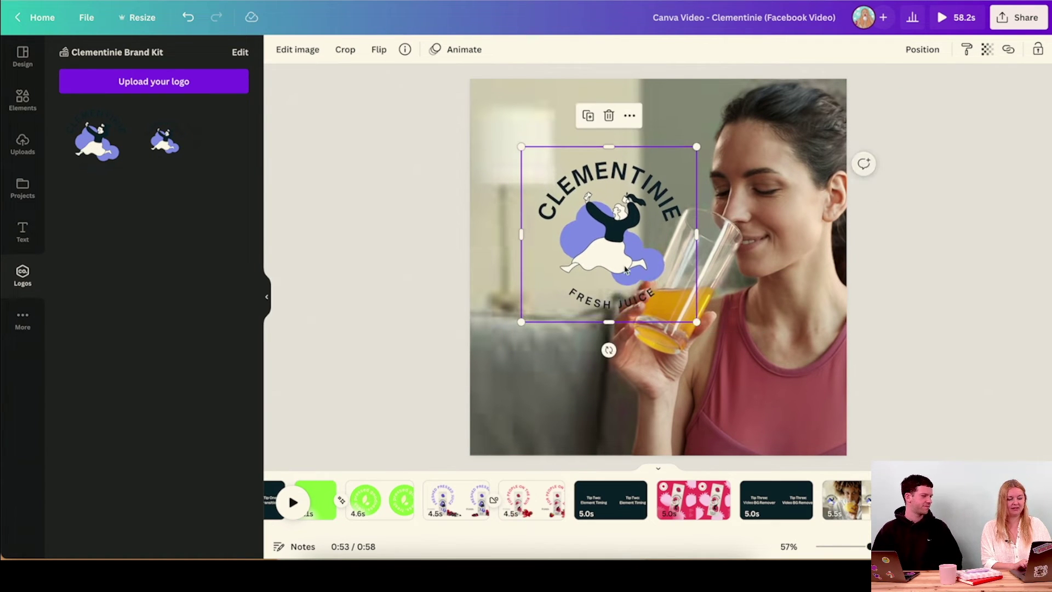
Send the logo backward behind the cut-out of the woman in pink and play the page to check the layering.
left_click(922, 49)
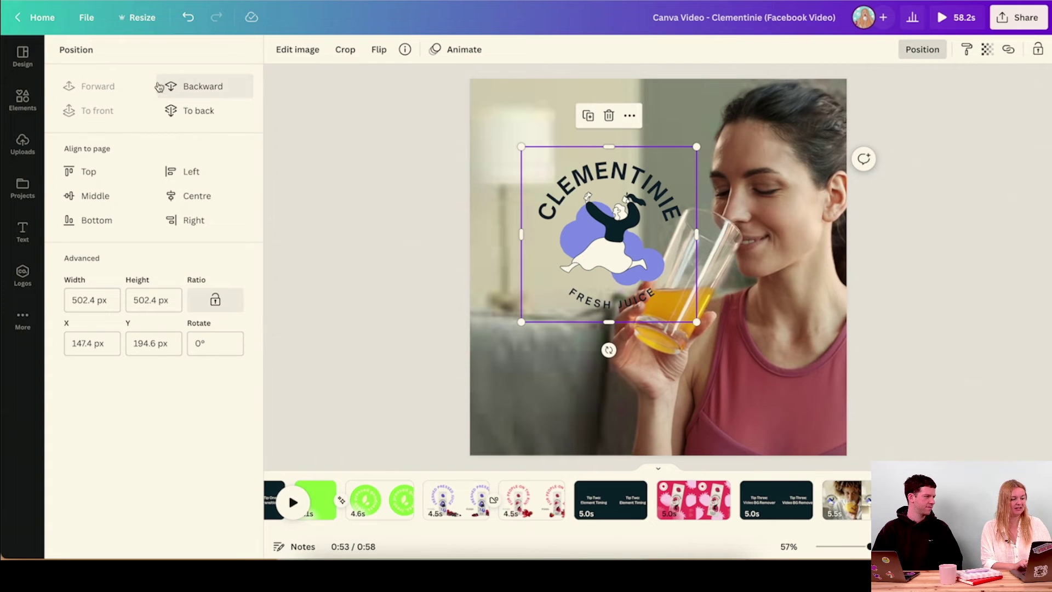
left_click(176, 88)
key("Escape")
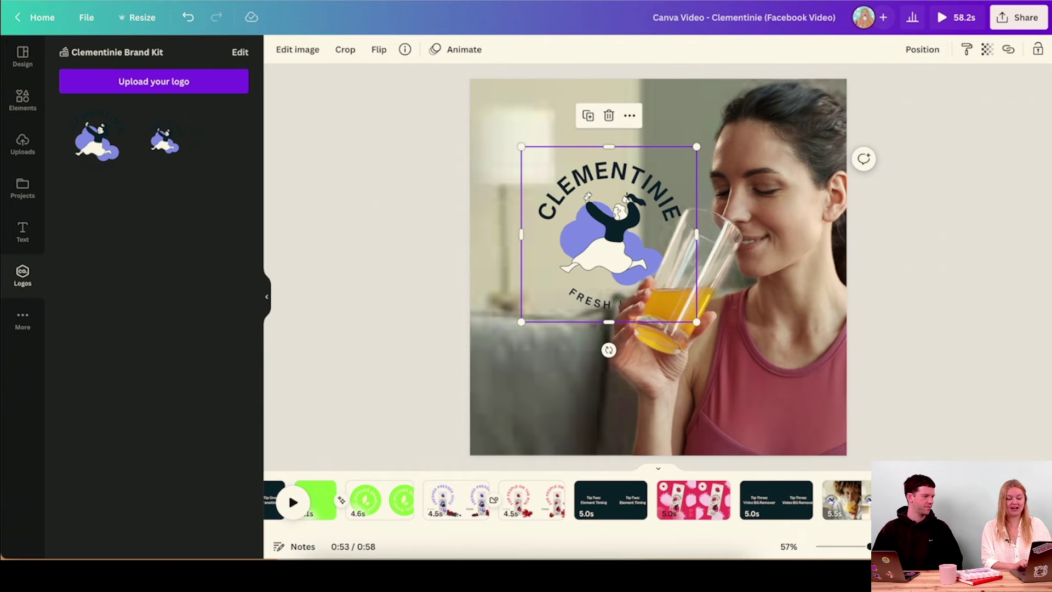
key("Escape")
key("space")
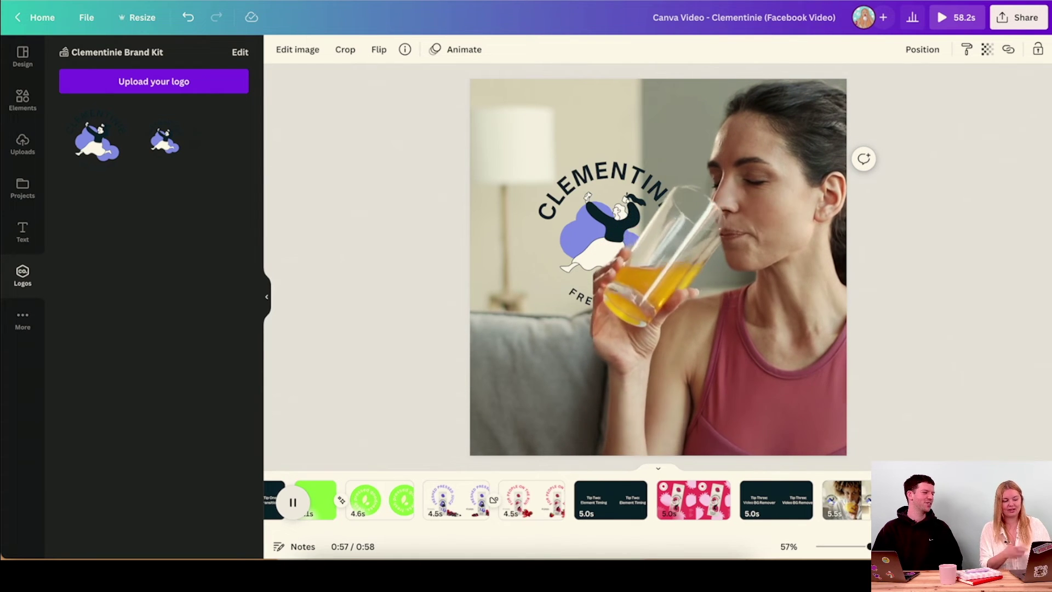
key("space")
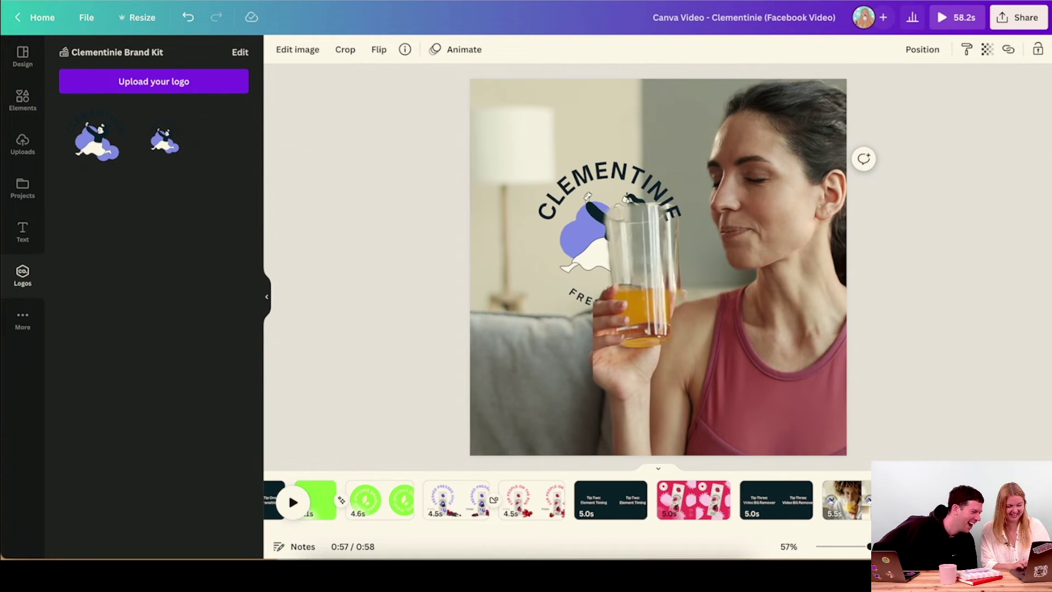
Nudge the cut-out video slightly to the right within its crop frame and replay the page.
key("Return")
left_click_drag(809, 267, 817, 267)
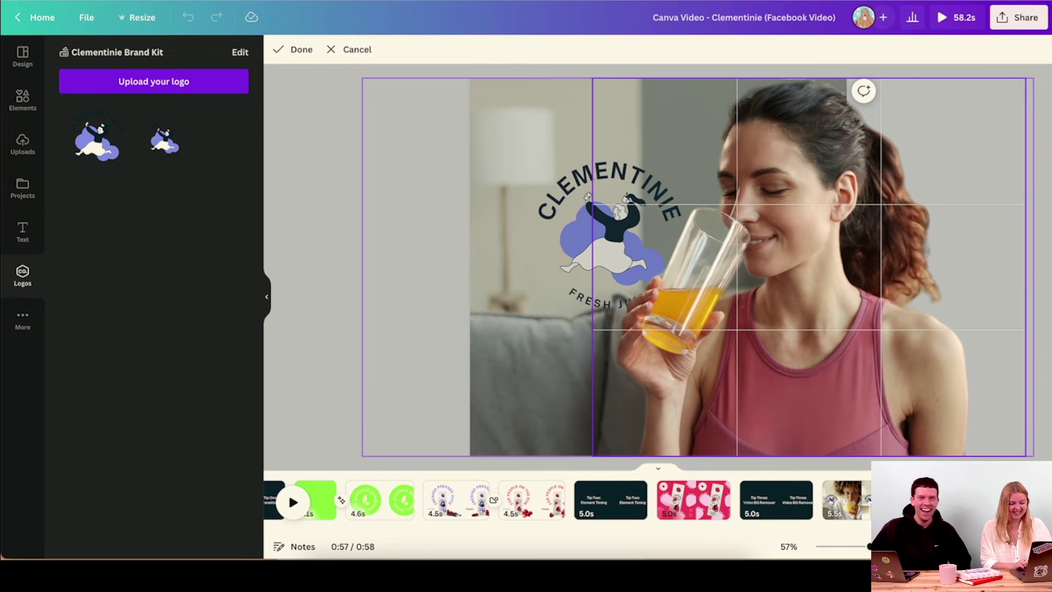
key("Return")
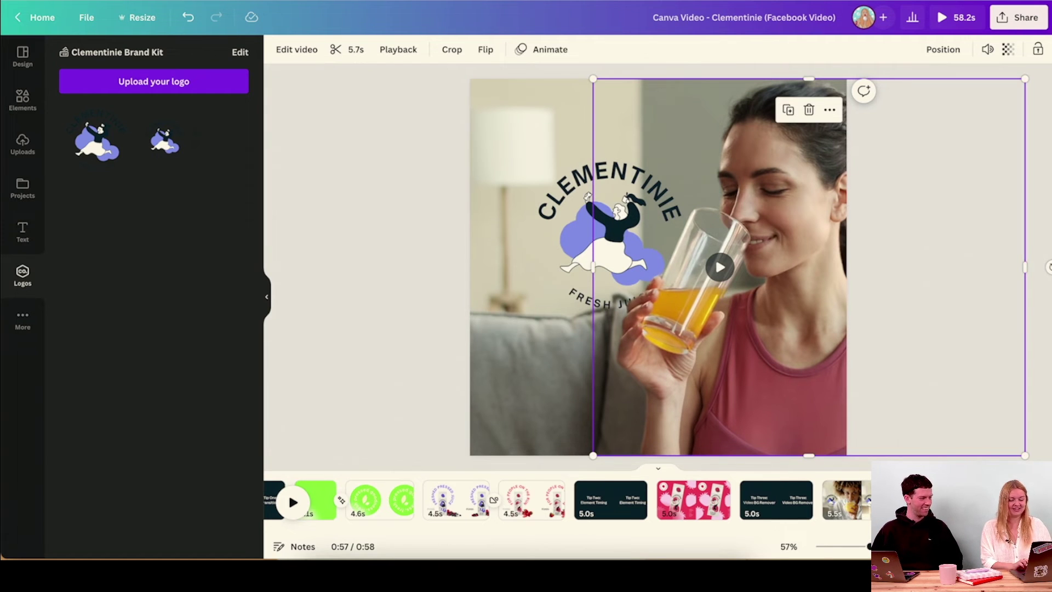
key("space")
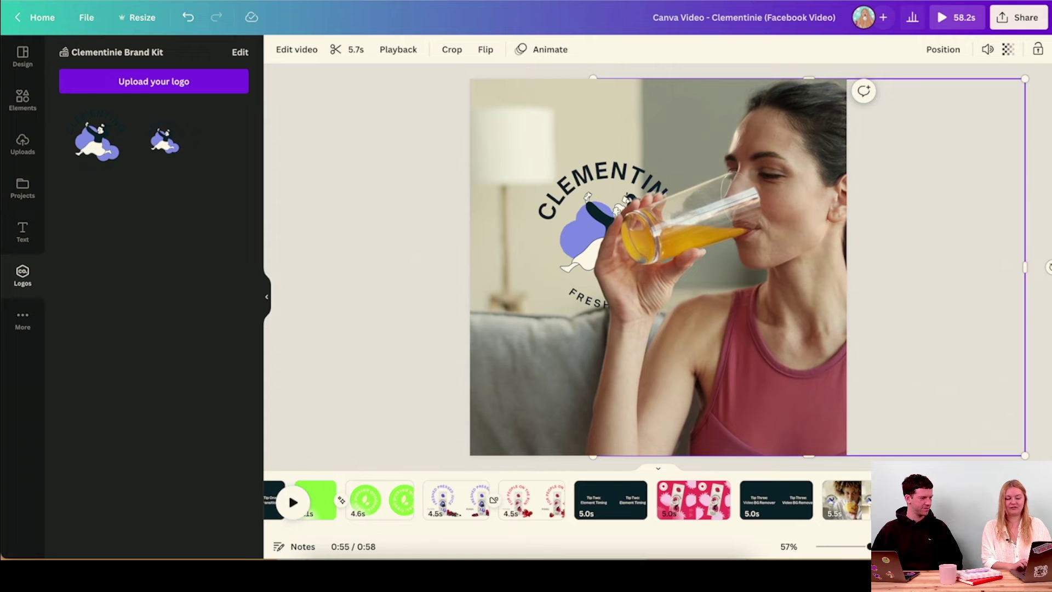
Change the background of the page with the curly-haired woman to the pale yellow document colour.
left_click(847, 500)
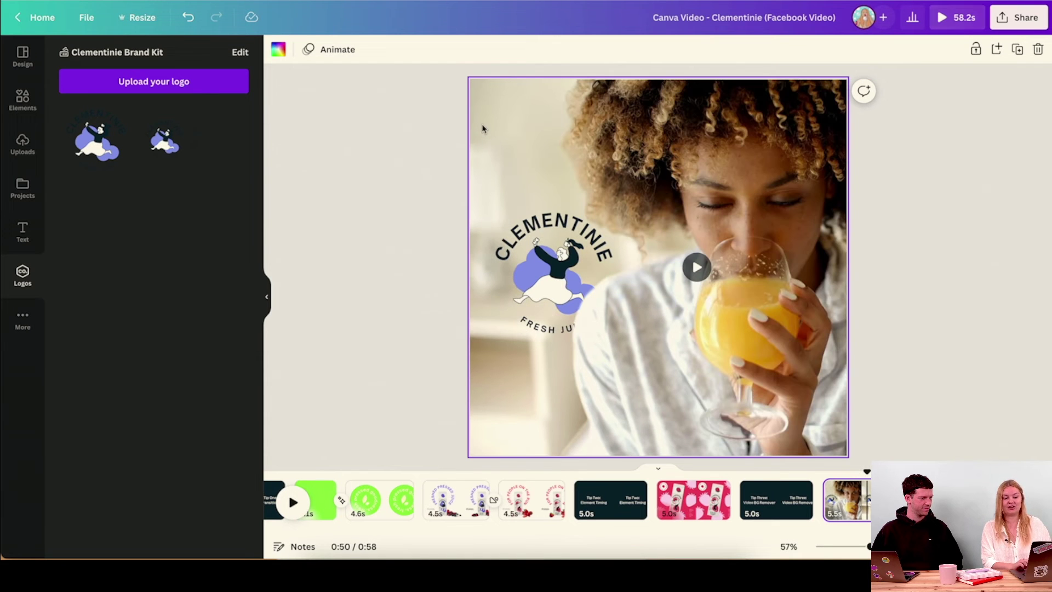
left_click(277, 49)
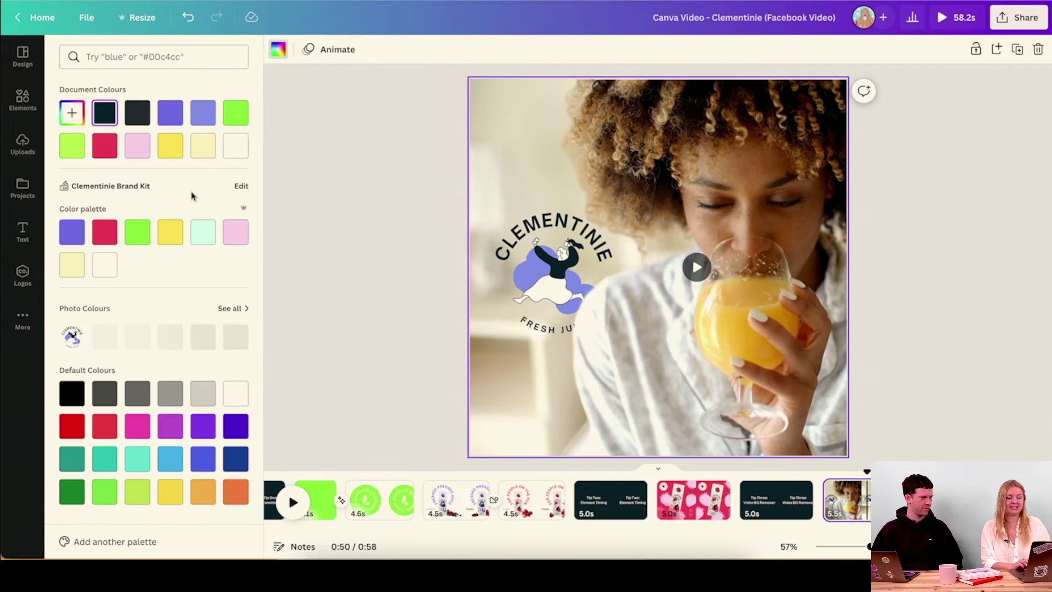
left_click(202, 146)
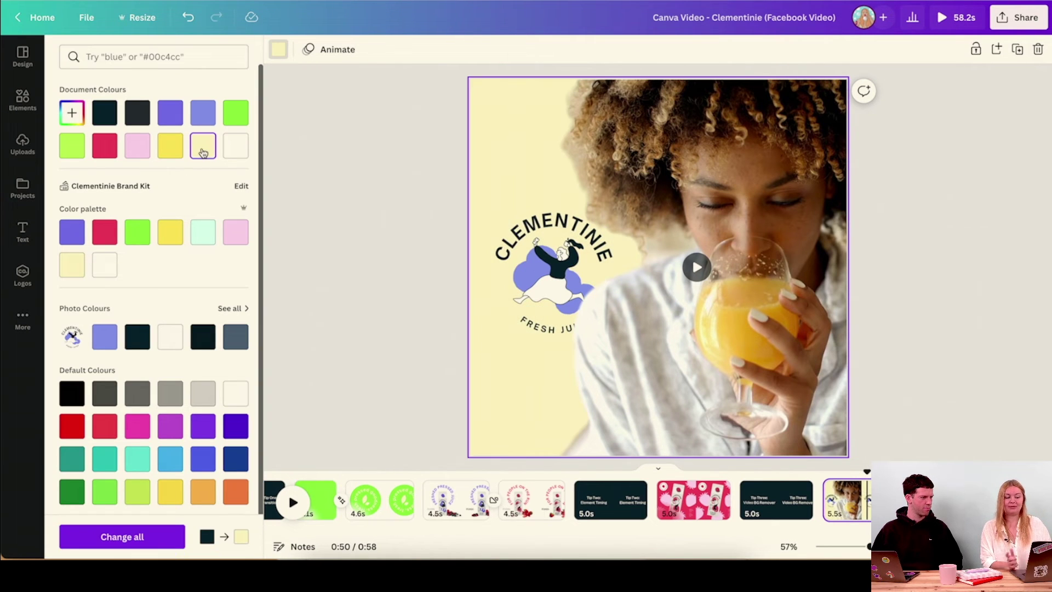
Search the elements library for "oranges".
left_click(20, 110)
left_click(97, 58)
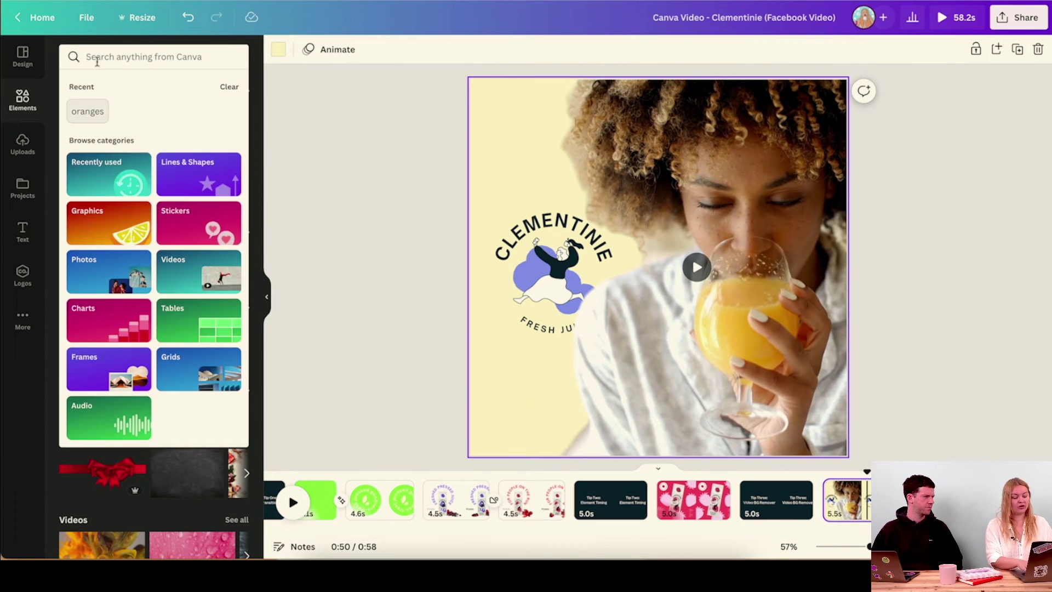
type("orange")
key("Return")
left_click(155, 55)
type("s")
key("Return")
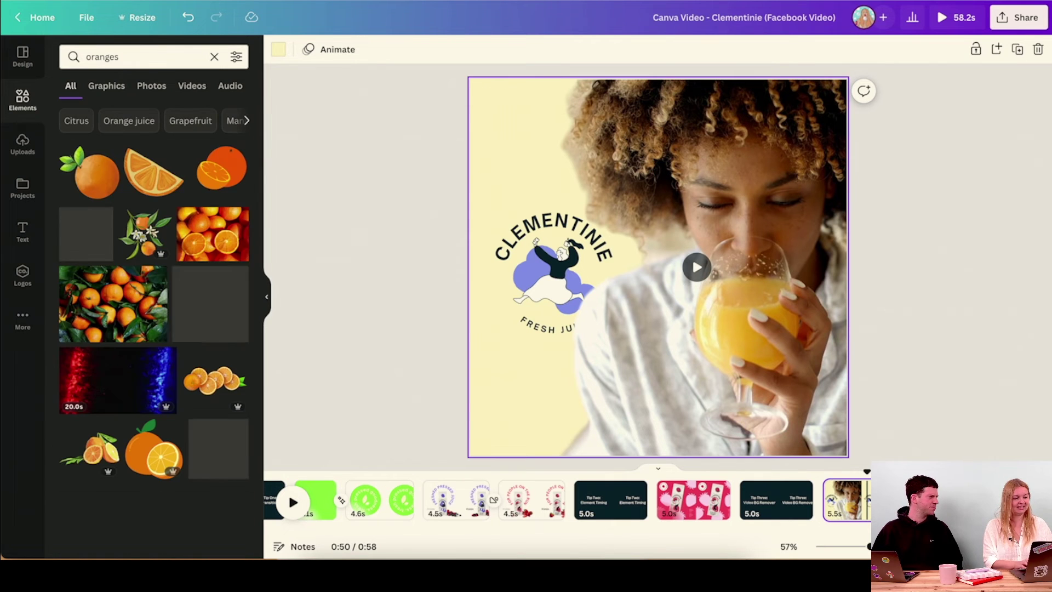
Search the elements for "apple" and set the photo of red and green apples as the background of the curly-haired woman's page.
double_click(147, 61)
type("apple")
key("Return")
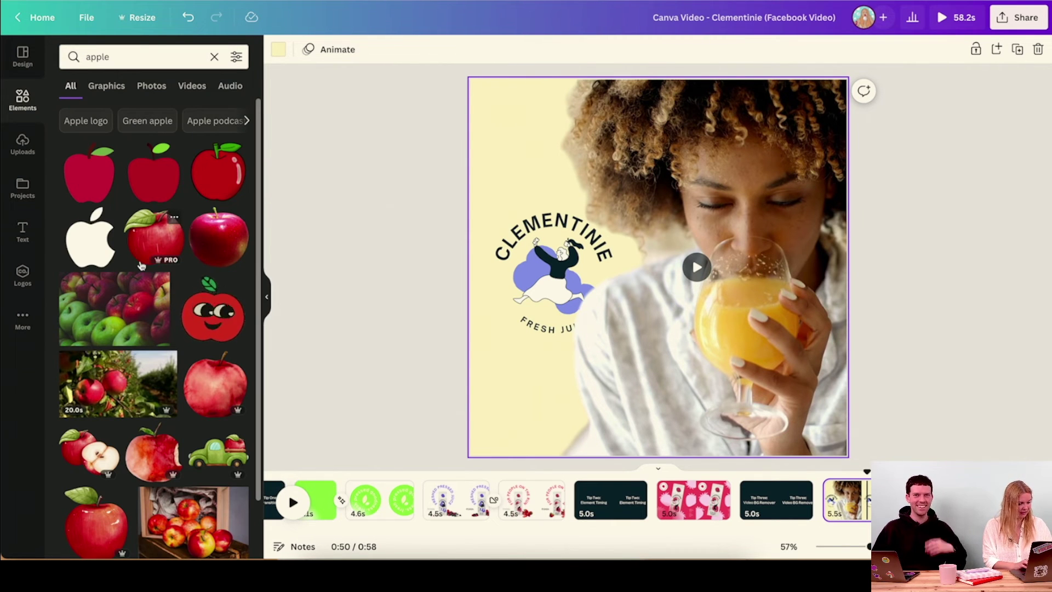
left_click_drag(115, 310, 548, 269)
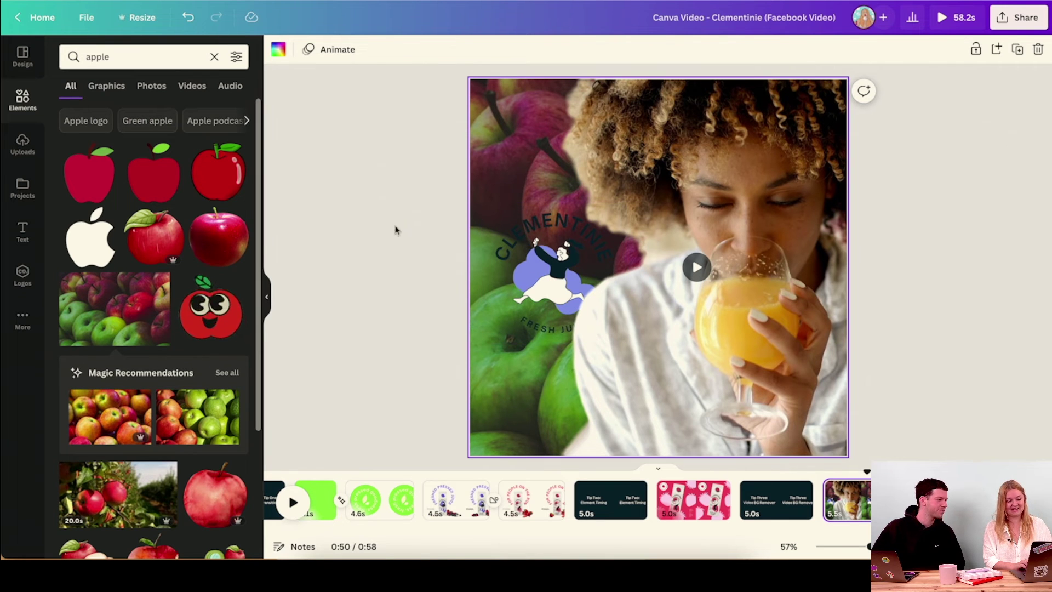
Replace the apple background with the photo of whole and halved oranges from an "oranges" search, and preview the page of the woman in pink.
triple_click(139, 48)
type("oranges")
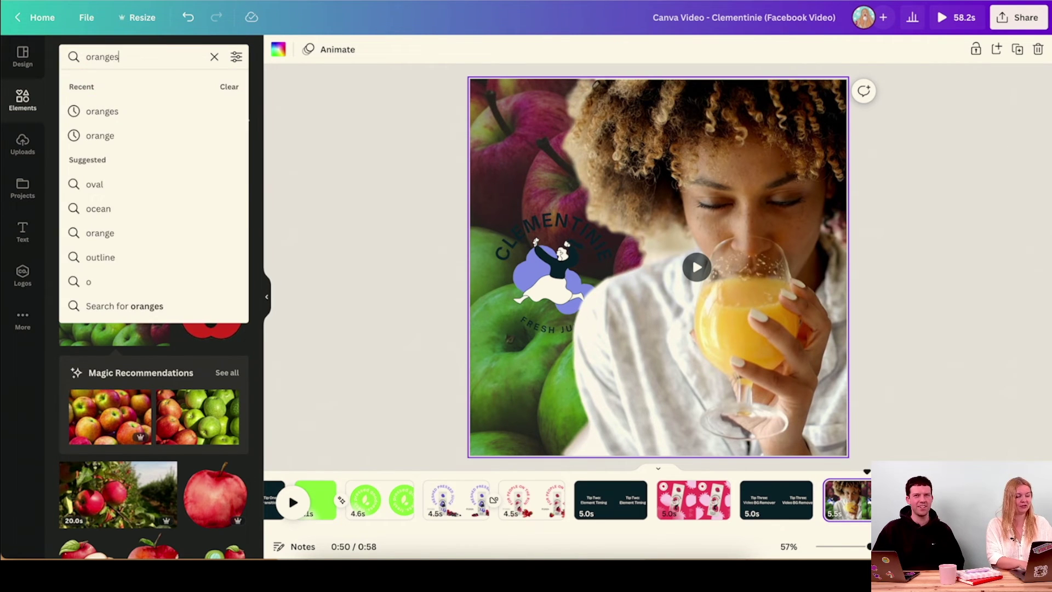
key("Return")
left_click_drag(213, 234, 491, 172)
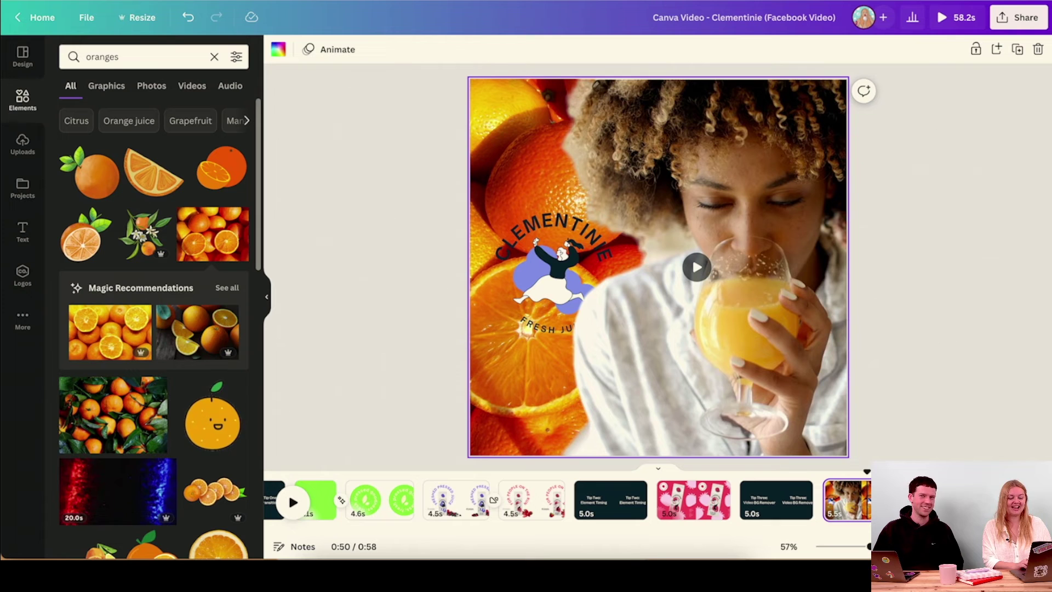
left_click_drag(867, 472, 954, 472)
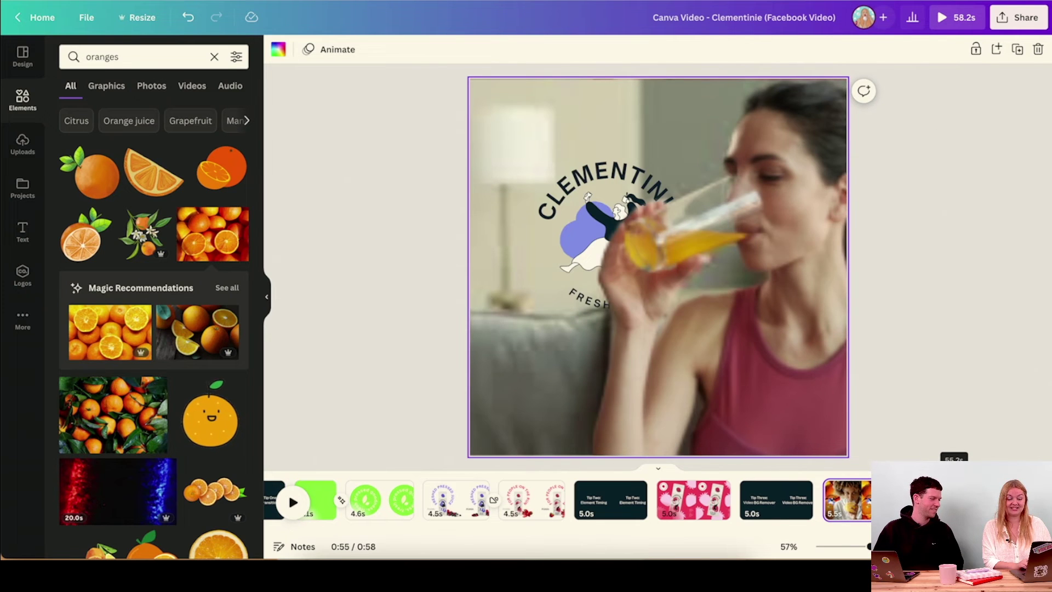